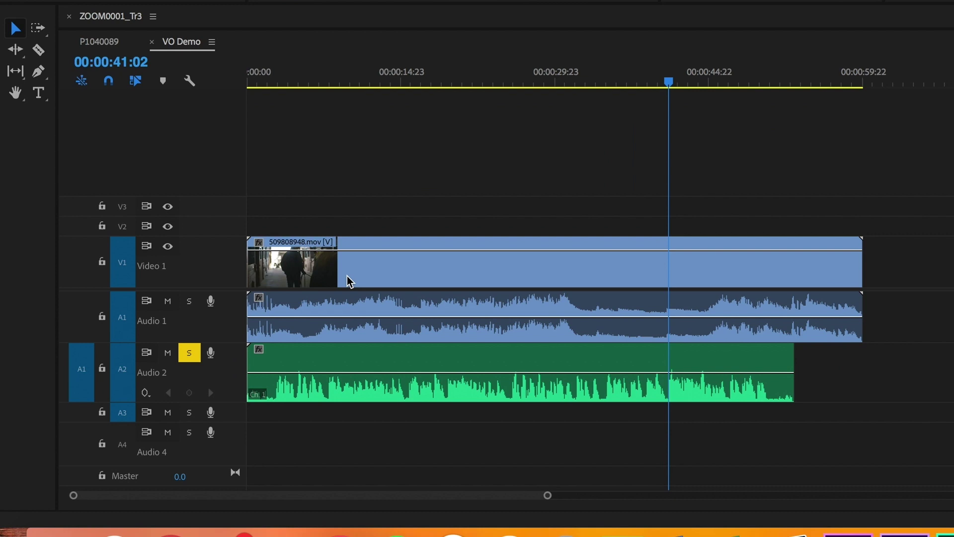
Step: Solo the Audio 2 voice track instead of Audio 1 and cue the playhead near 00:00:03:03
click(190, 353)
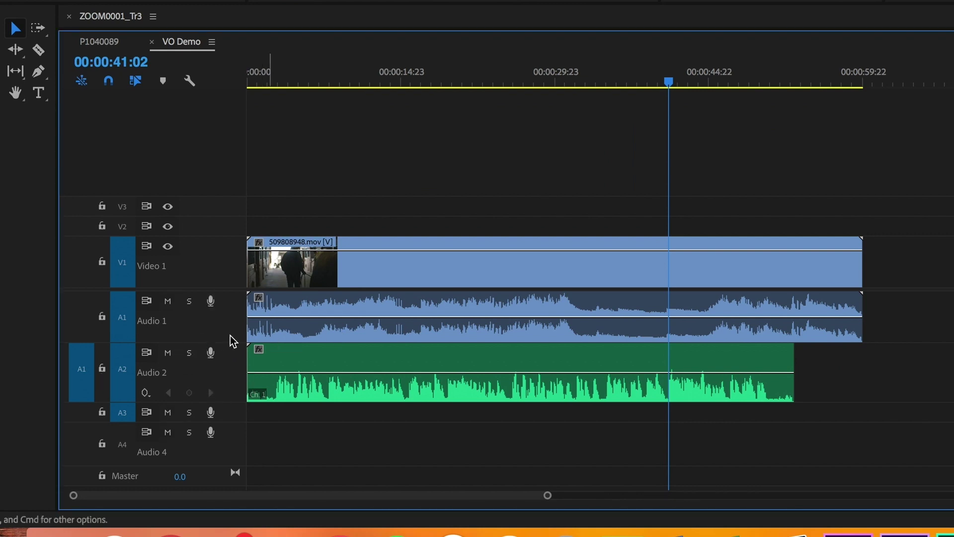
click(335, 367)
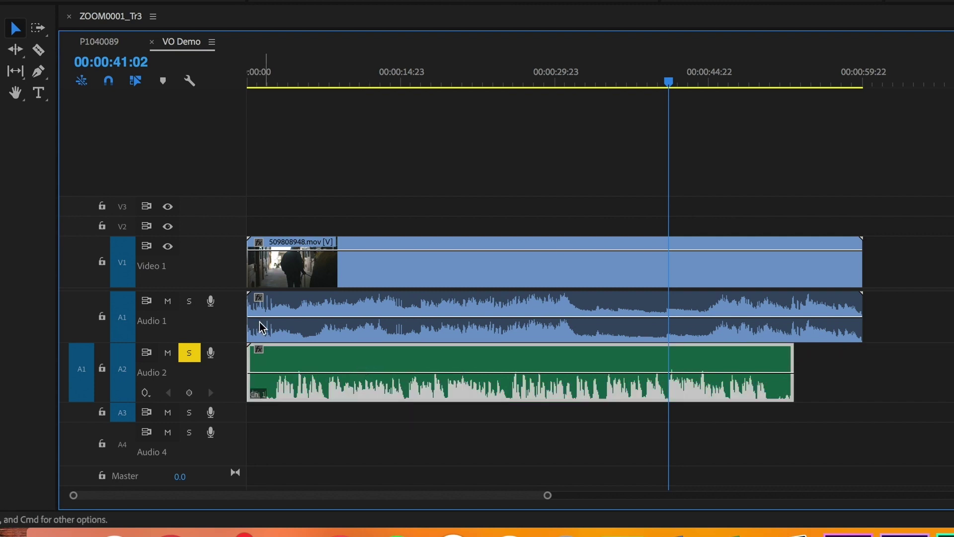
click(290, 337)
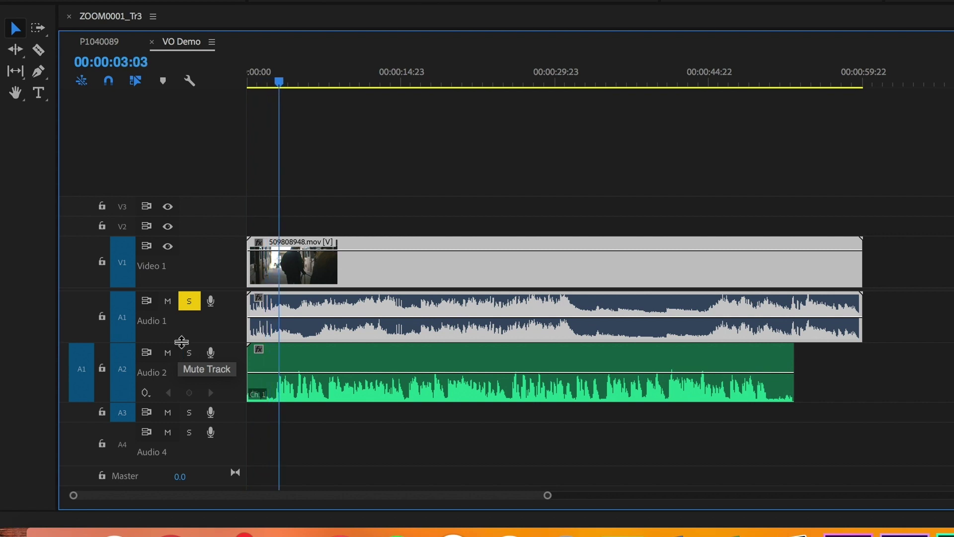
click(189, 300)
click(188, 352)
click(280, 80)
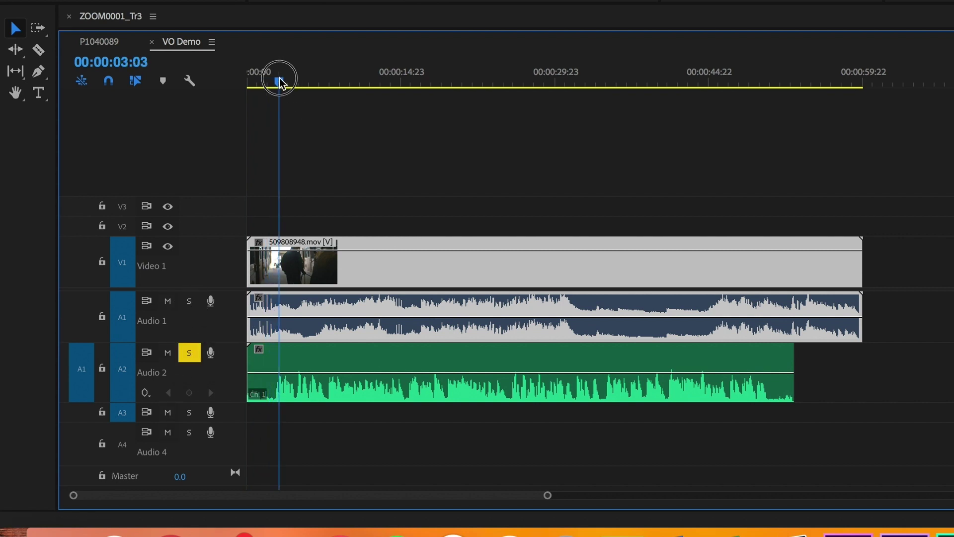
Step: Rename the Audio 2 track to VO
key(space)
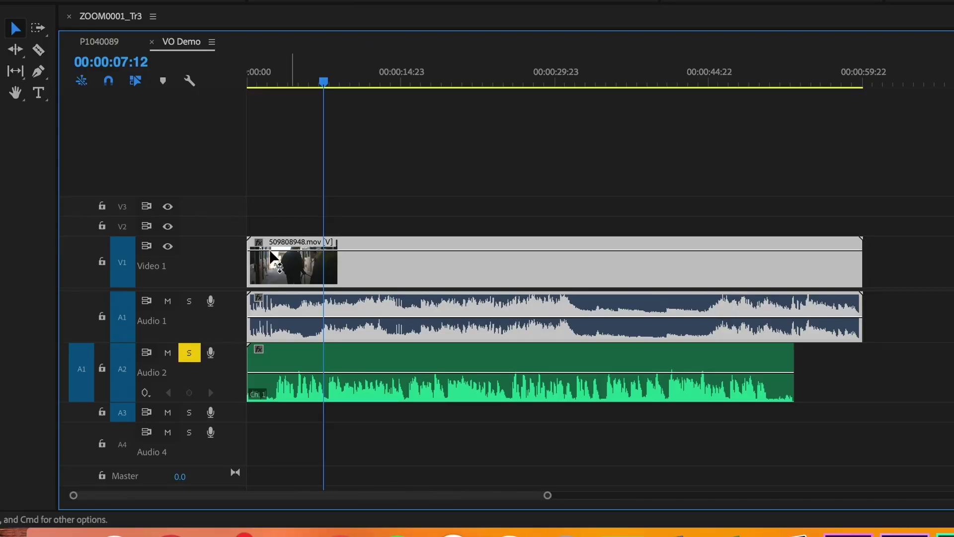
double_click(156, 378)
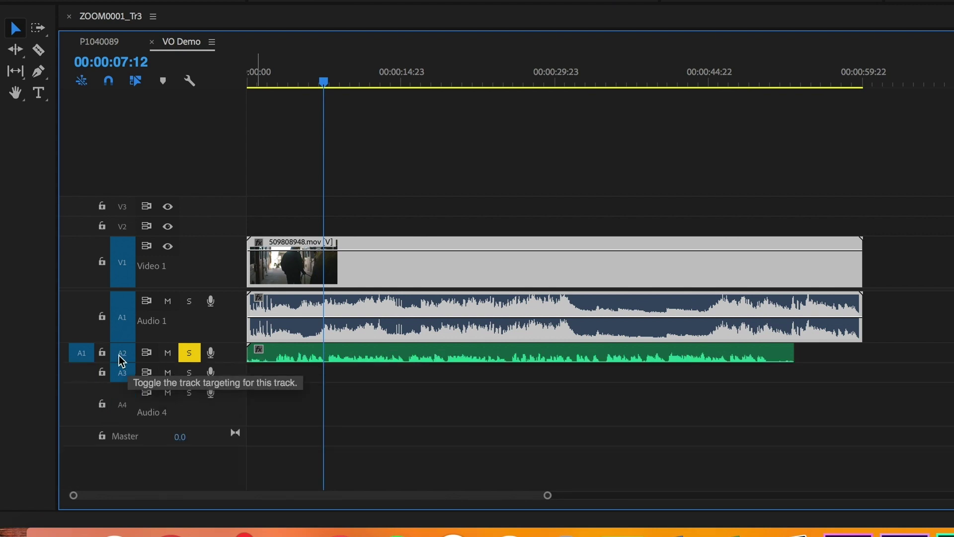
double_click(121, 359)
right_click(156, 378)
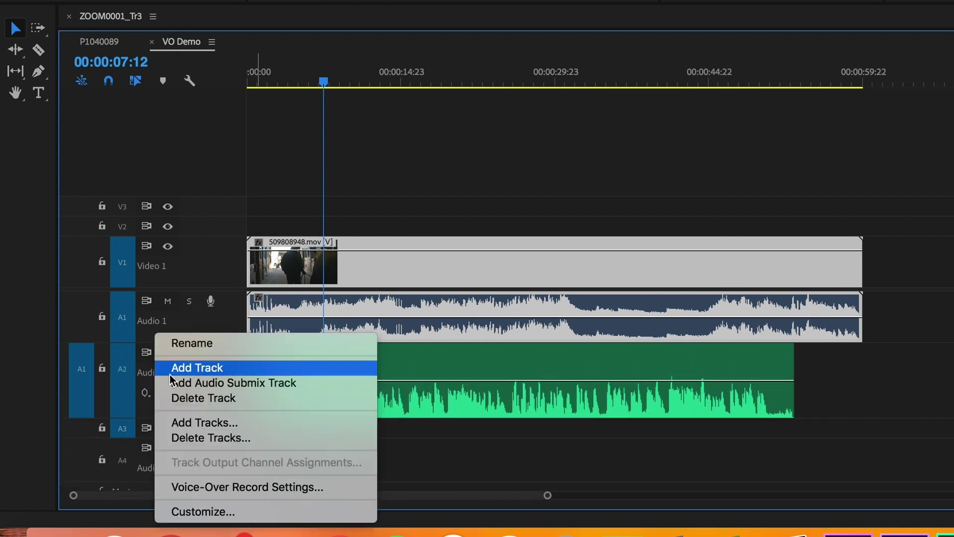
click(205, 343)
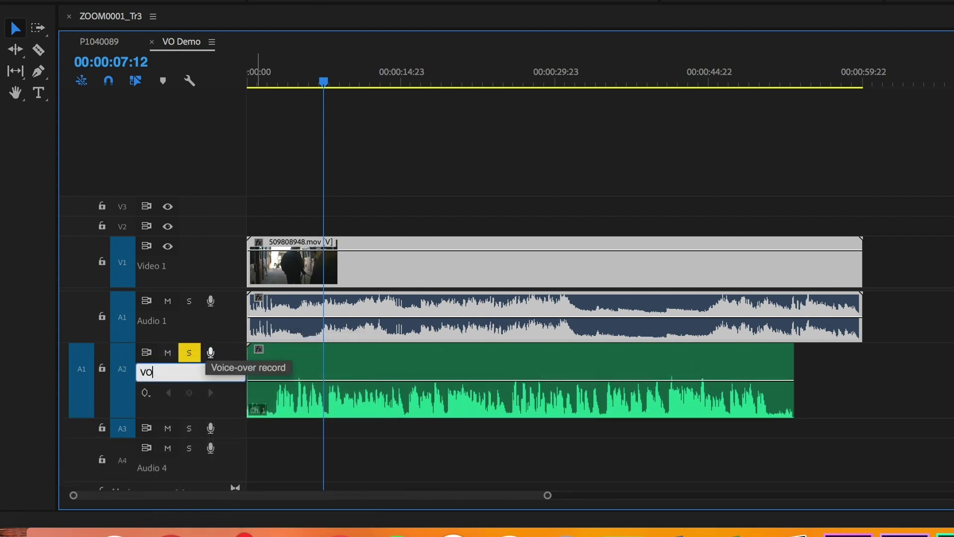
Step: Rename the Audio 1 track to Mix
right_click(149, 322)
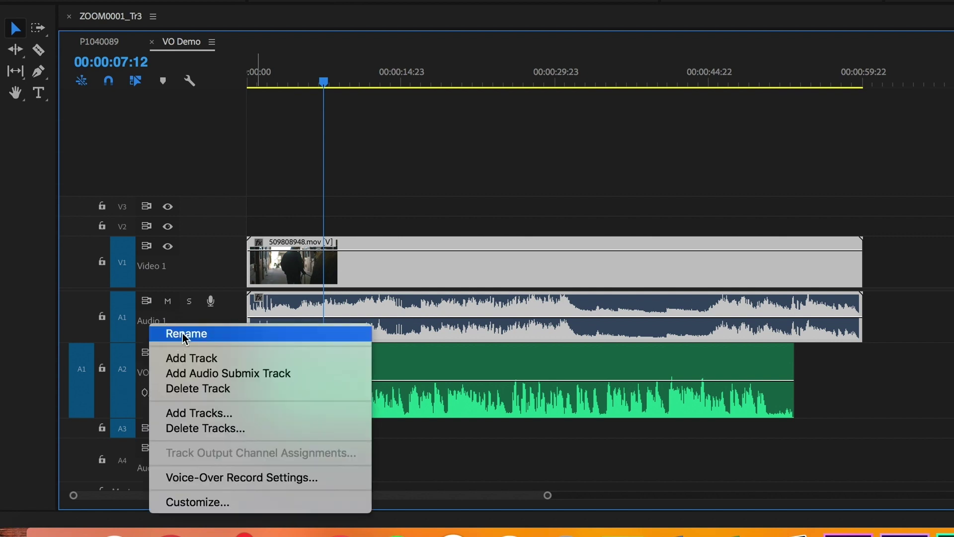
click(183, 334)
text(Mix)
key(Return)
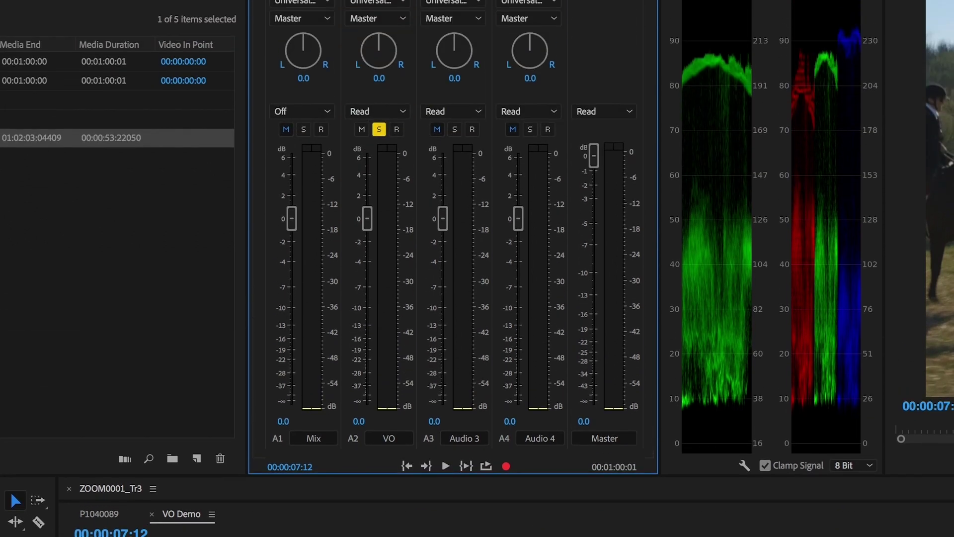
Step: Show the Audio Track Mixer for VO Demo with its effect slots revealed
click(95, 1)
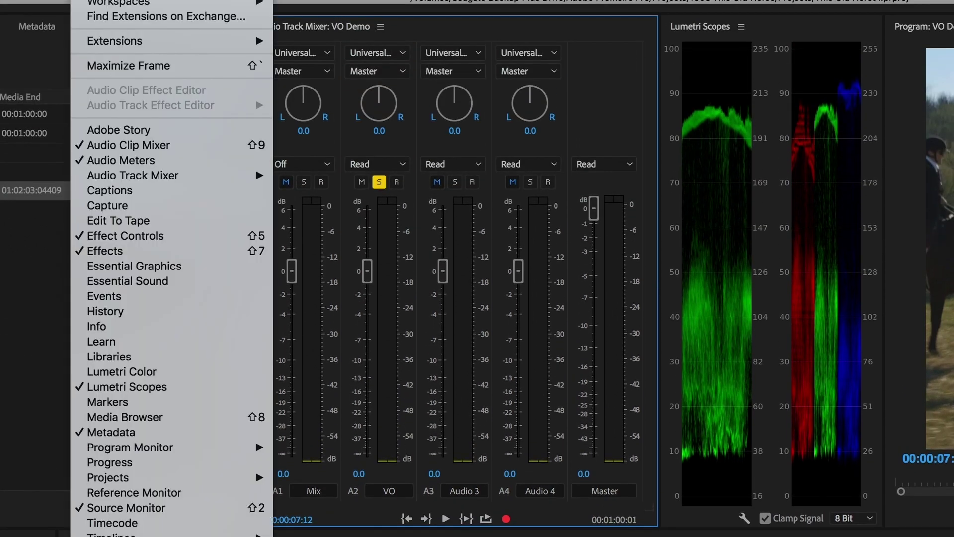
mouse_move(249, 175)
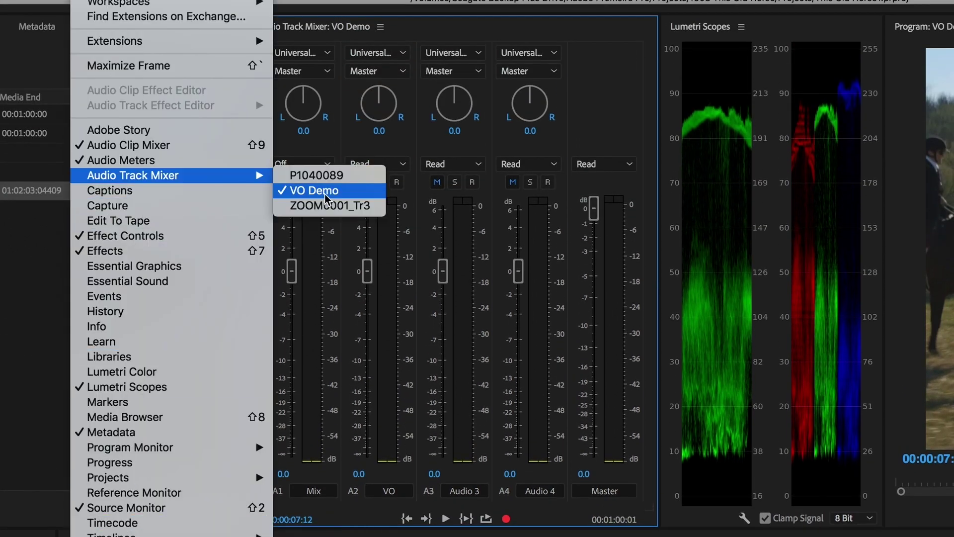
click(322, 191)
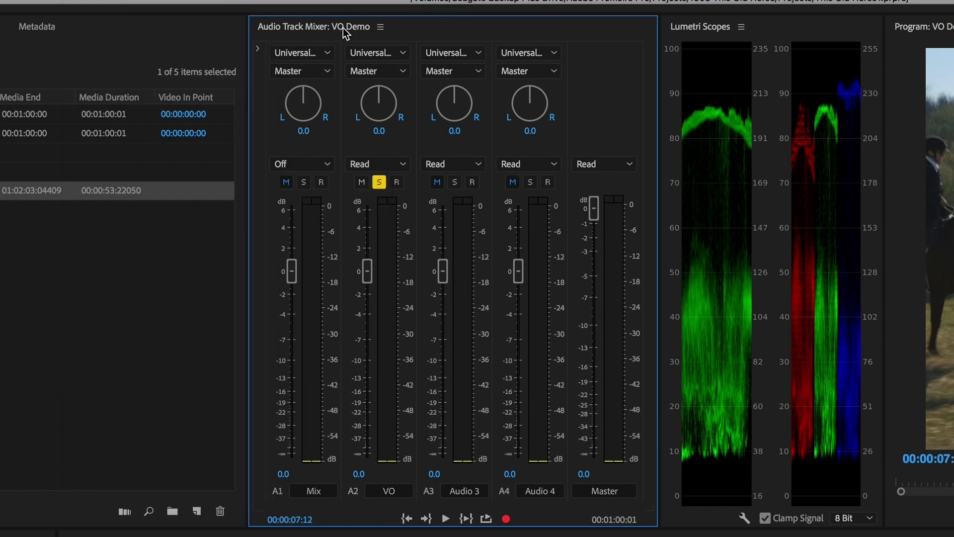
click(259, 50)
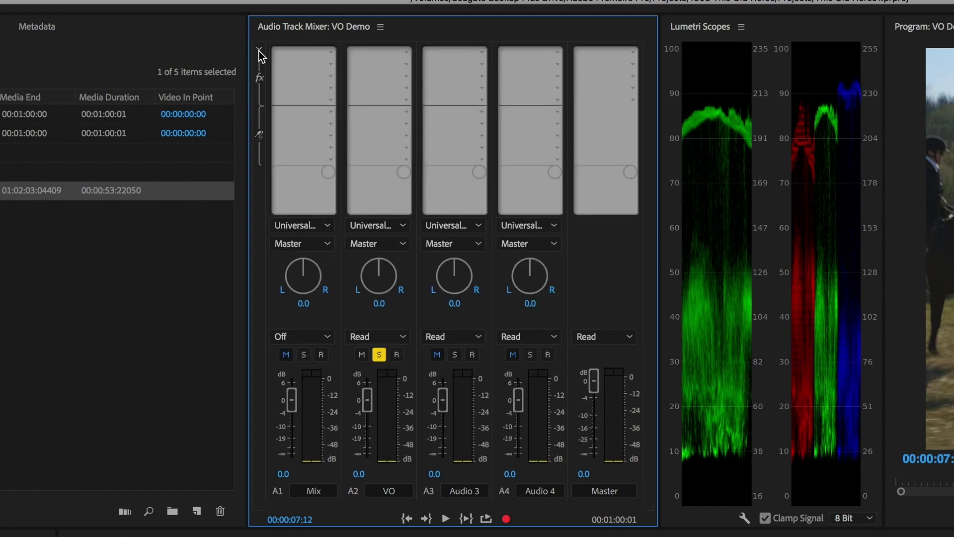
Step: Open the effect list for the VO track's first slot at Amplitude and Compression
click(402, 53)
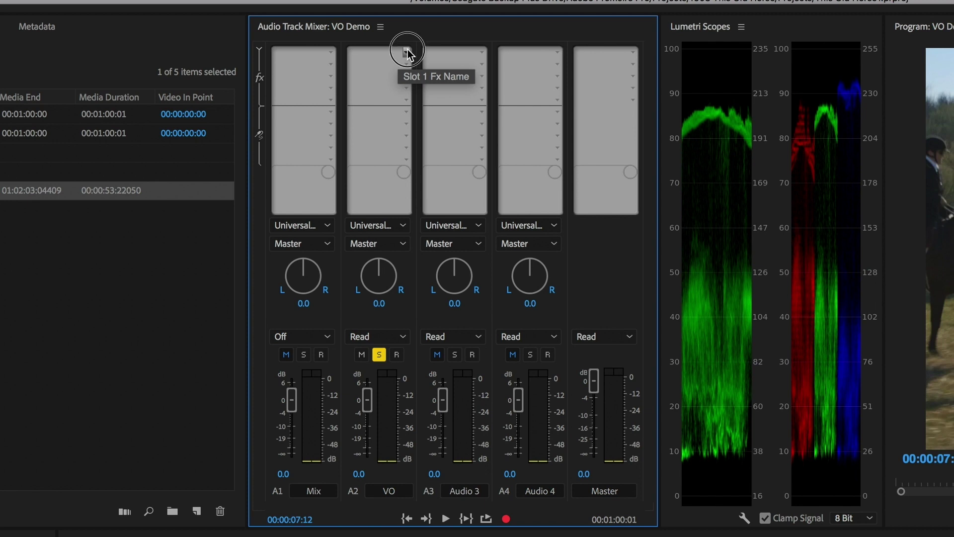
click(407, 52)
mouse_move(454, 101)
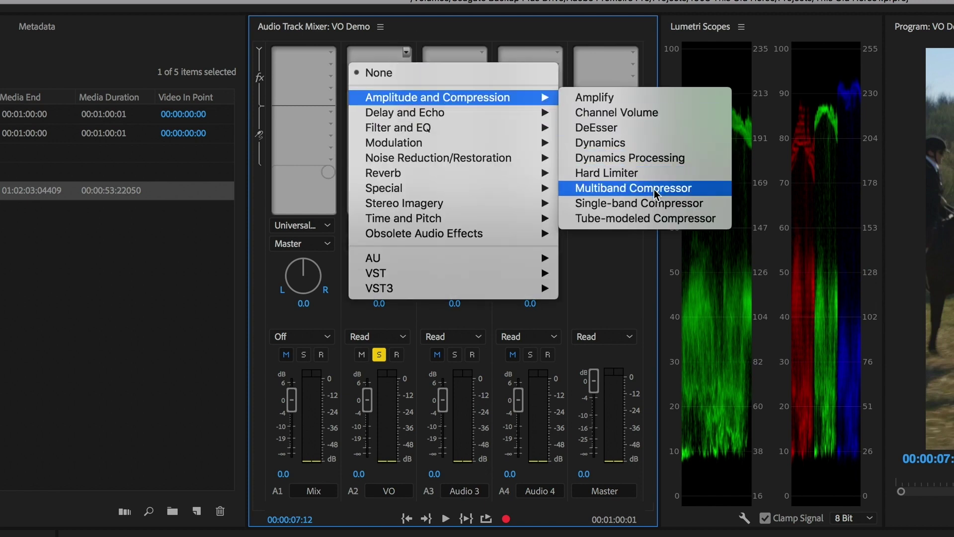
Step: Insert a Single-band Compressor in VO slot 1 and position its editor window
click(659, 204)
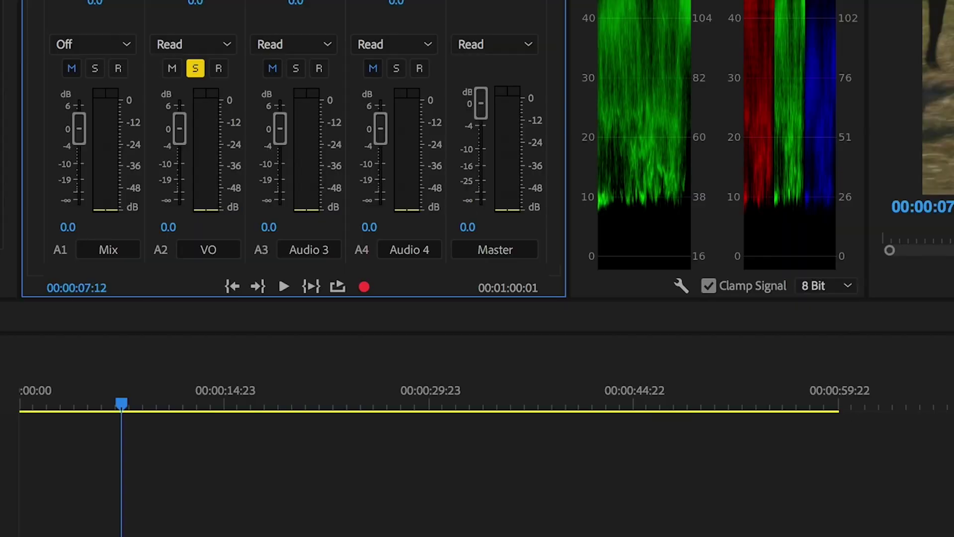
drag(644, 177, 545, 144)
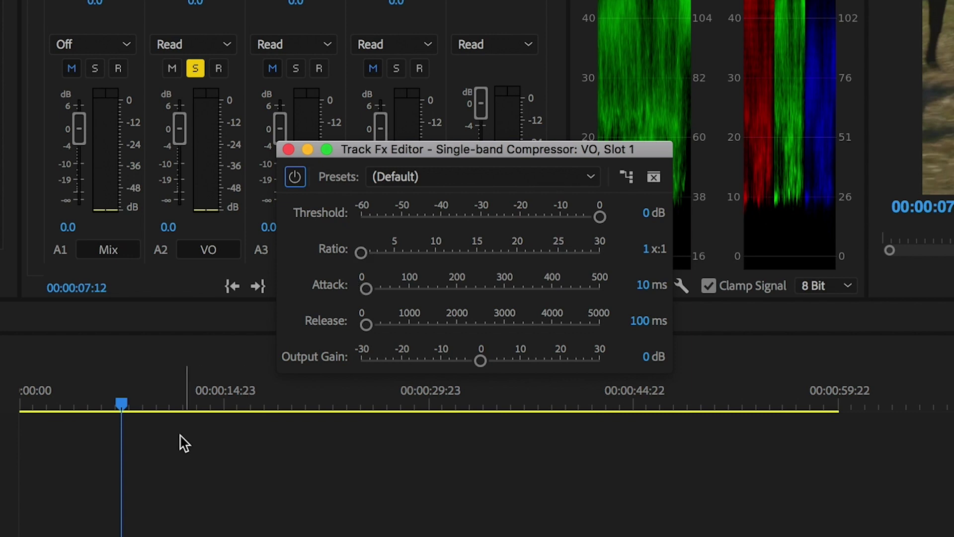
Step: Set the VO compressor to threshold about -28 dB, ratio 6:1 and output gain 6 dB
click(113, 397)
key(space)
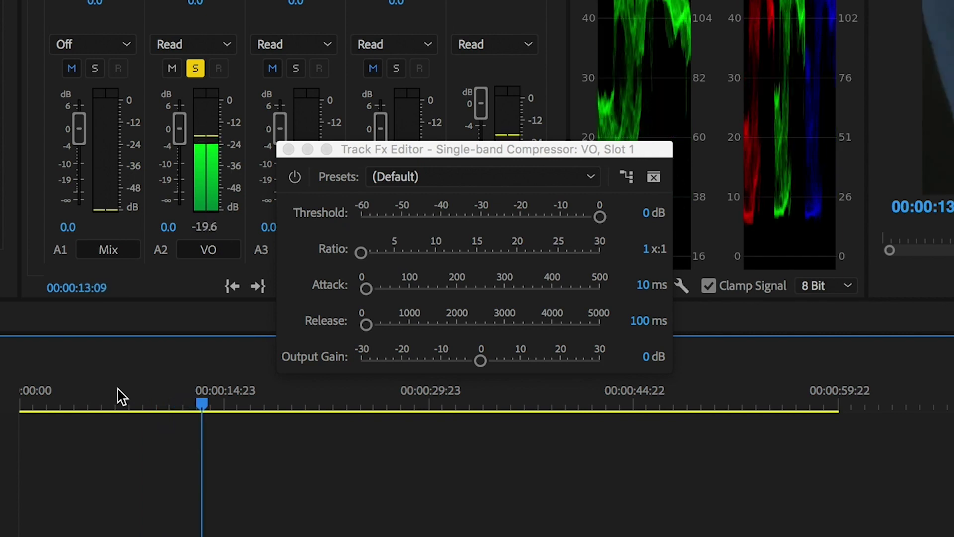
key(space)
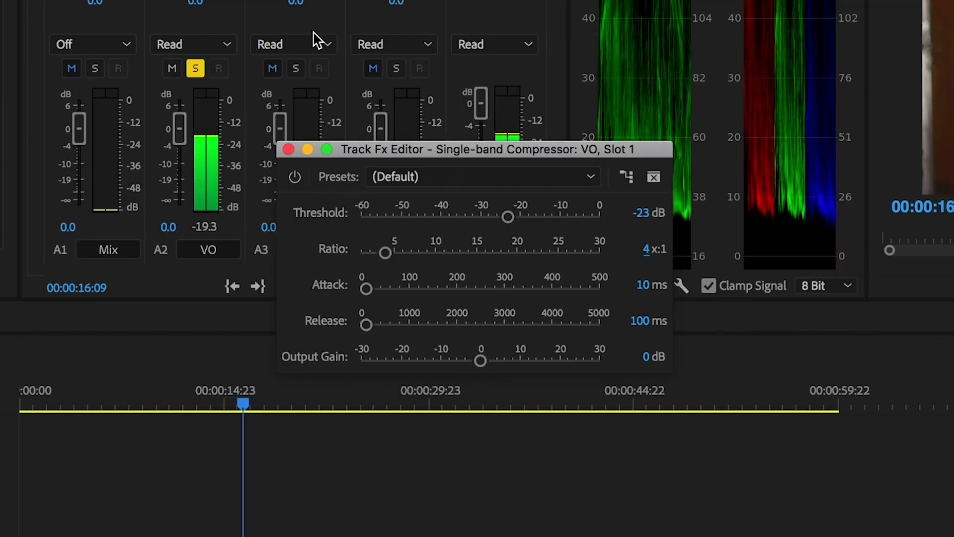
drag(508, 217, 489, 219)
click(645, 249)
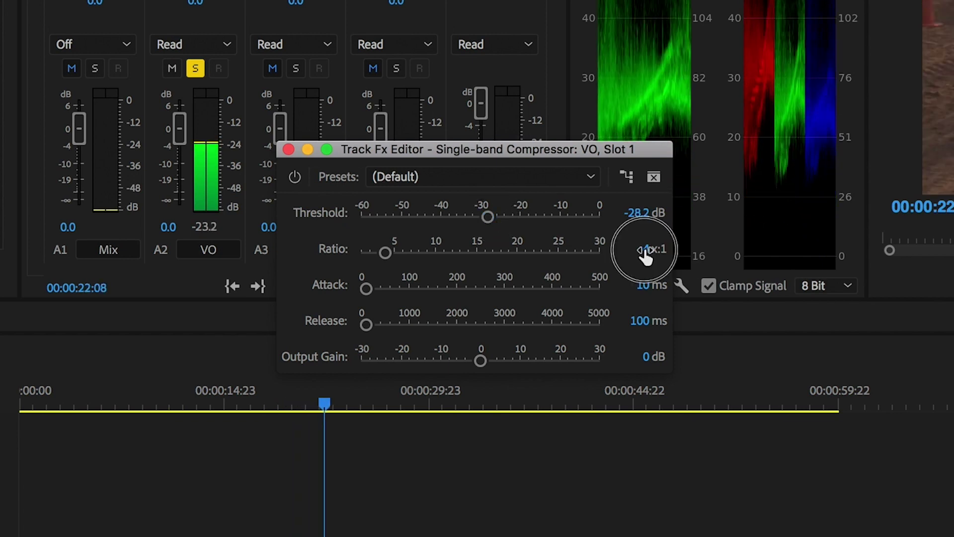
text(6)
key(Return)
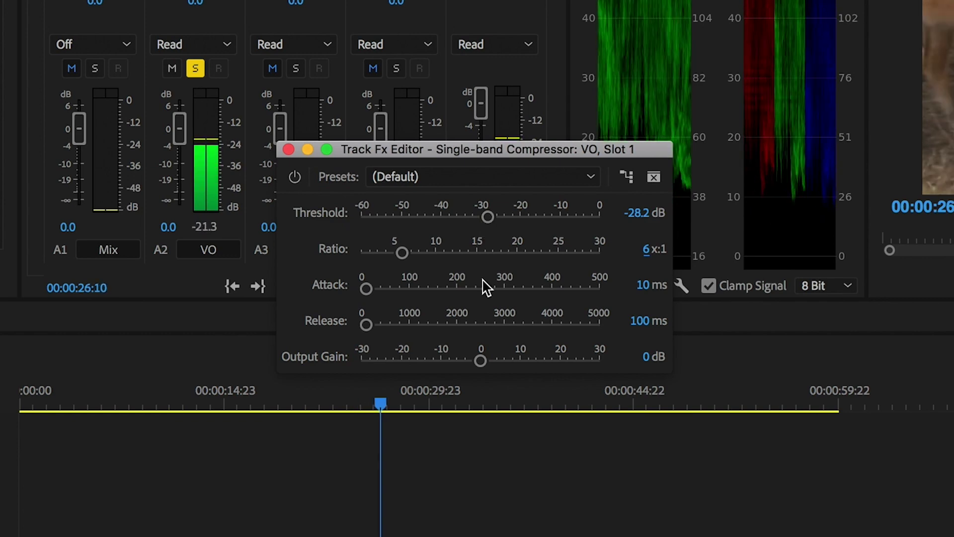
drag(480, 362, 507, 369)
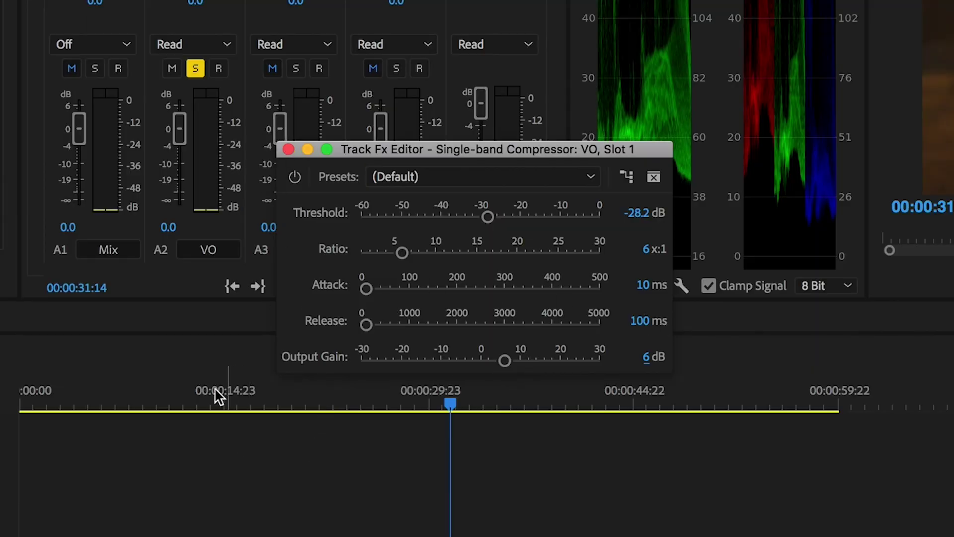
click(237, 395)
key(space)
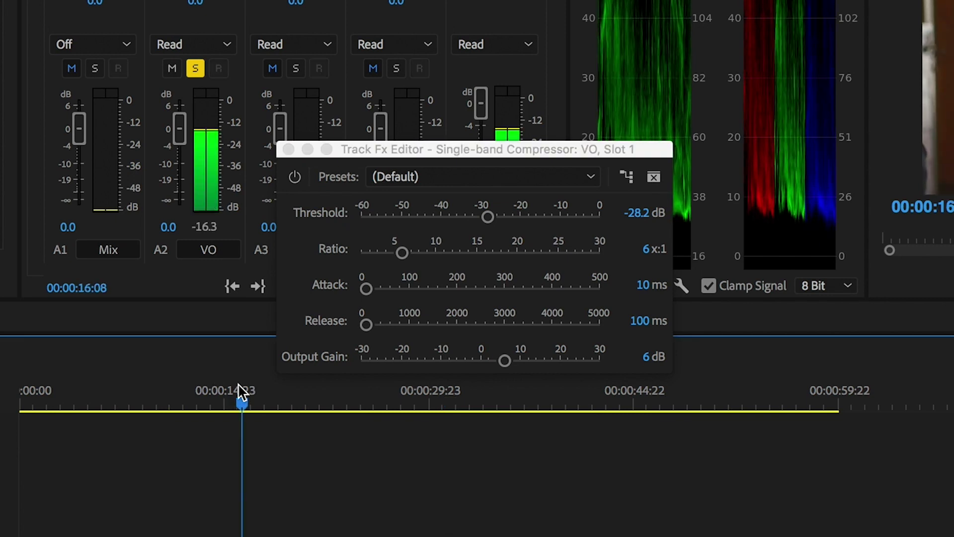
click(297, 178)
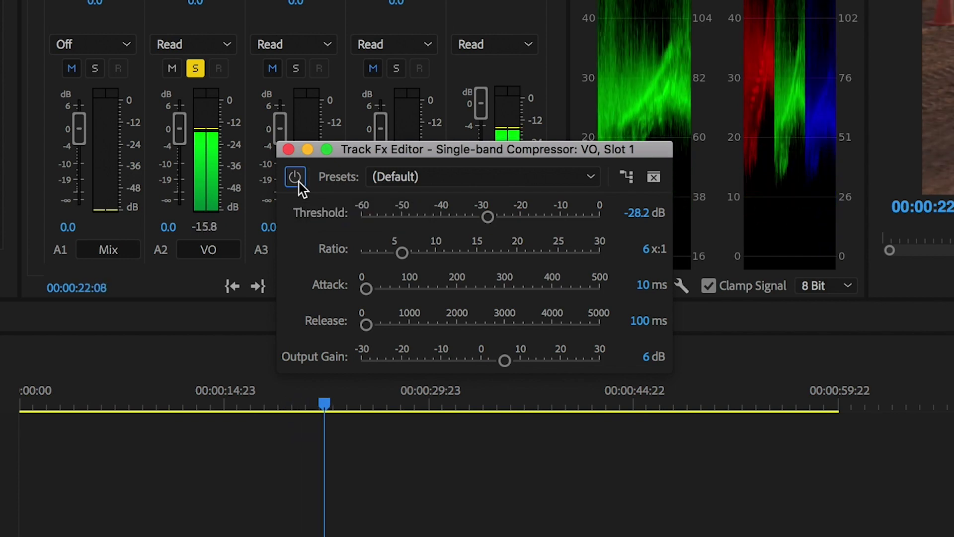
click(295, 177)
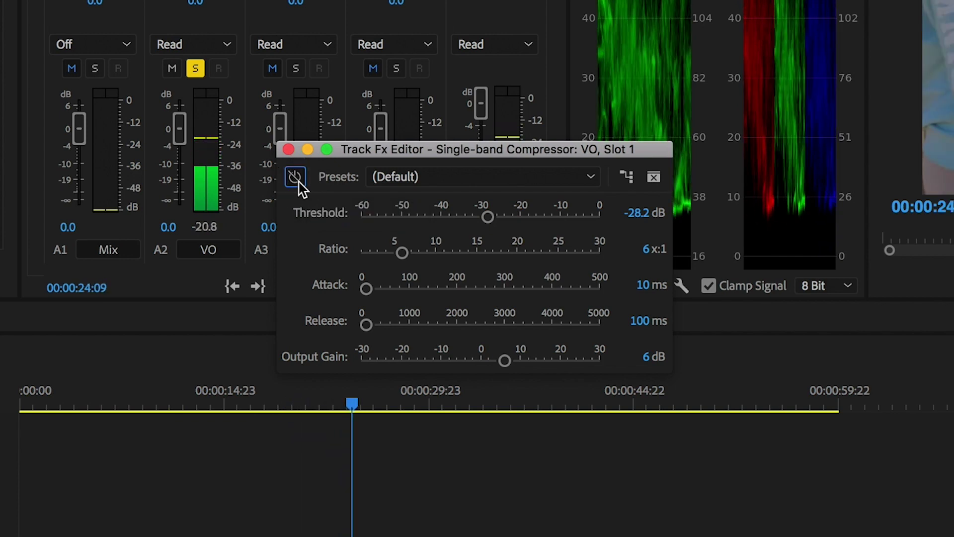
click(295, 178)
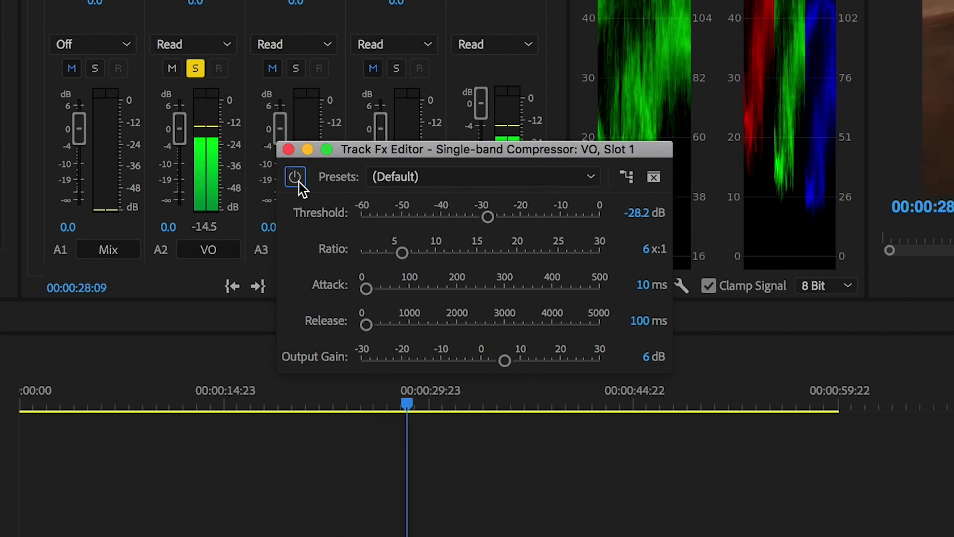
click(296, 178)
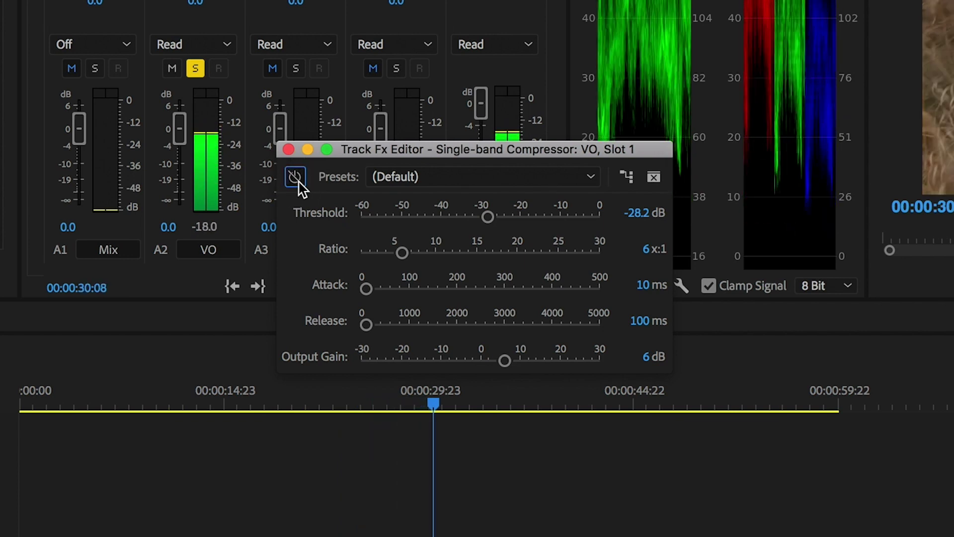
click(295, 178)
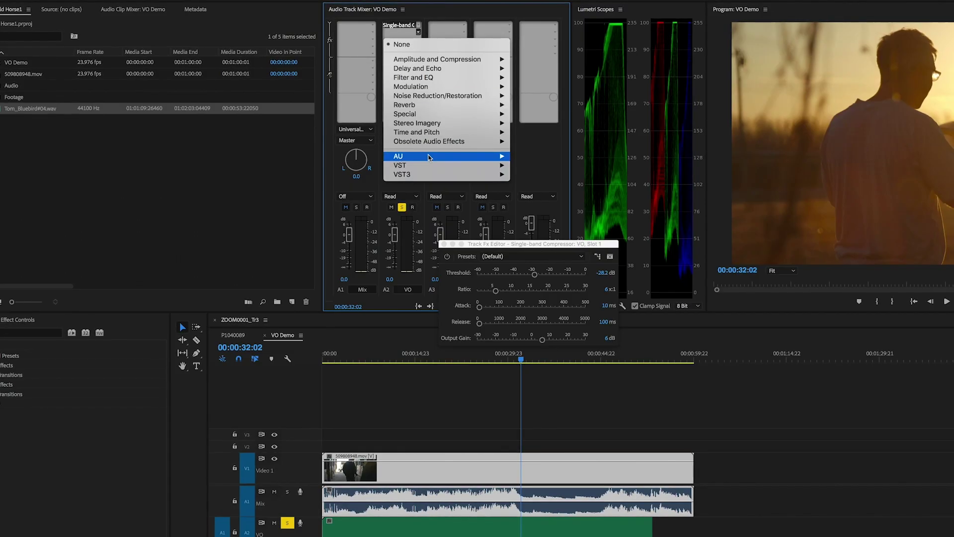
Step: Add a Parametric Equalizer to the VO track's second effect slot and open its editor
mouse_move(436, 68)
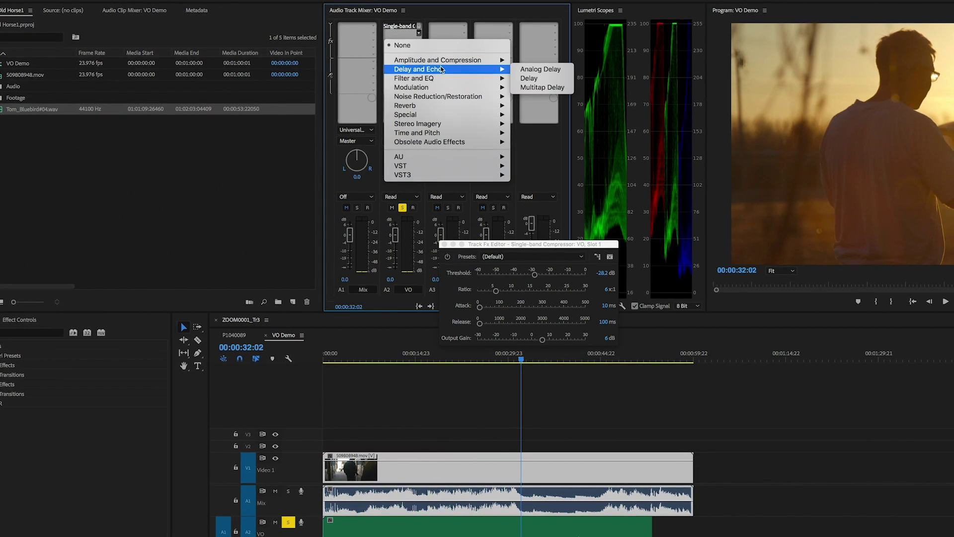
mouse_move(456, 82)
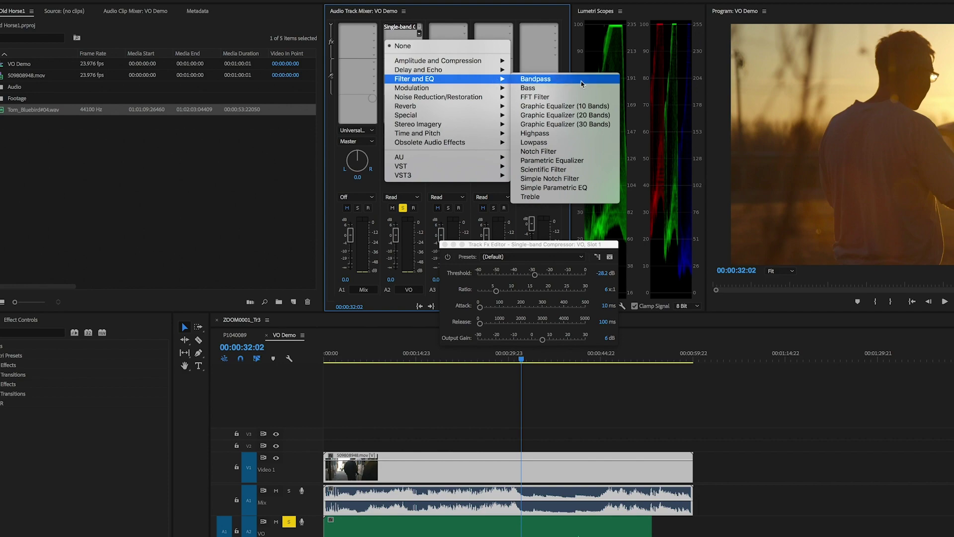
click(552, 160)
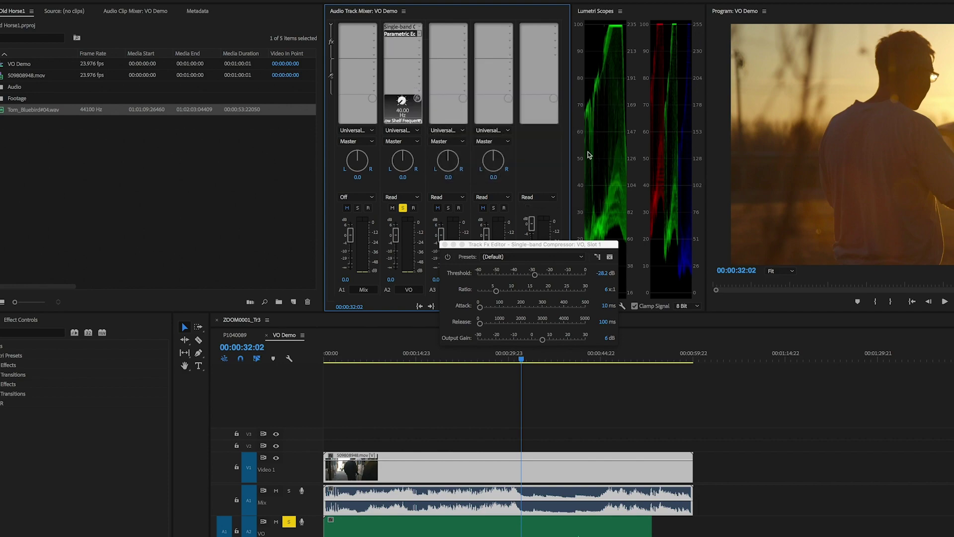
double_click(412, 35)
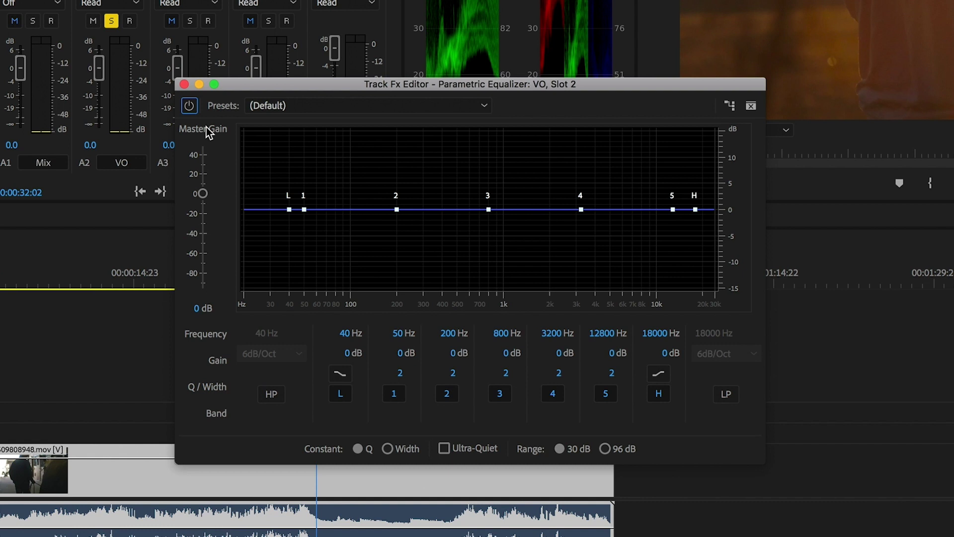
key(space)
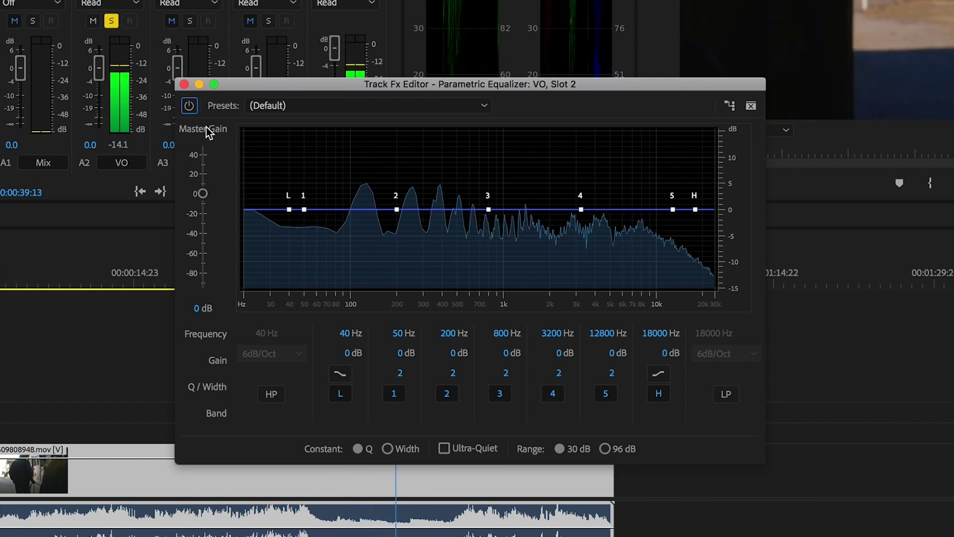
key(space)
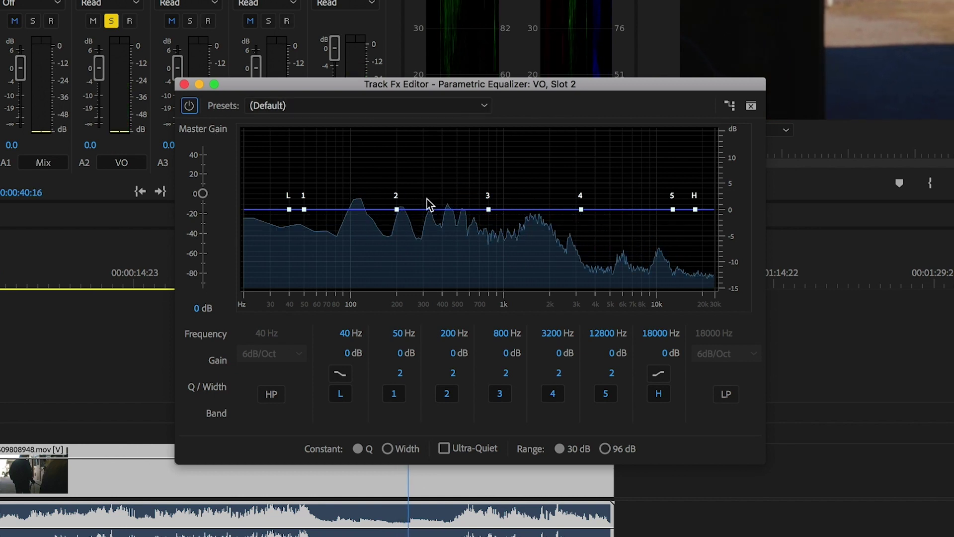
Step: Move EQ band 2 to a lower frequency with Q 2.3, and cut band 3 to -1.4 dB
drag(394, 210, 360, 207)
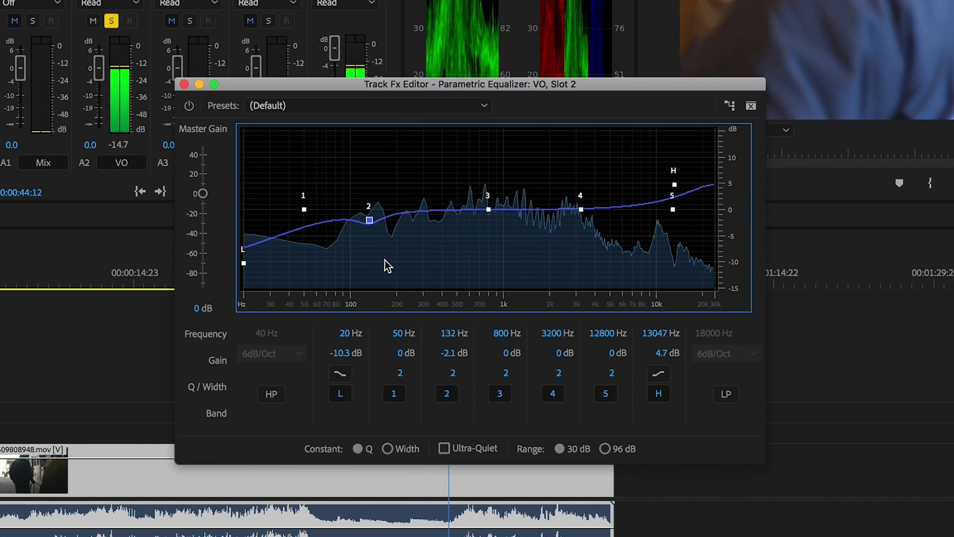
click(452, 374)
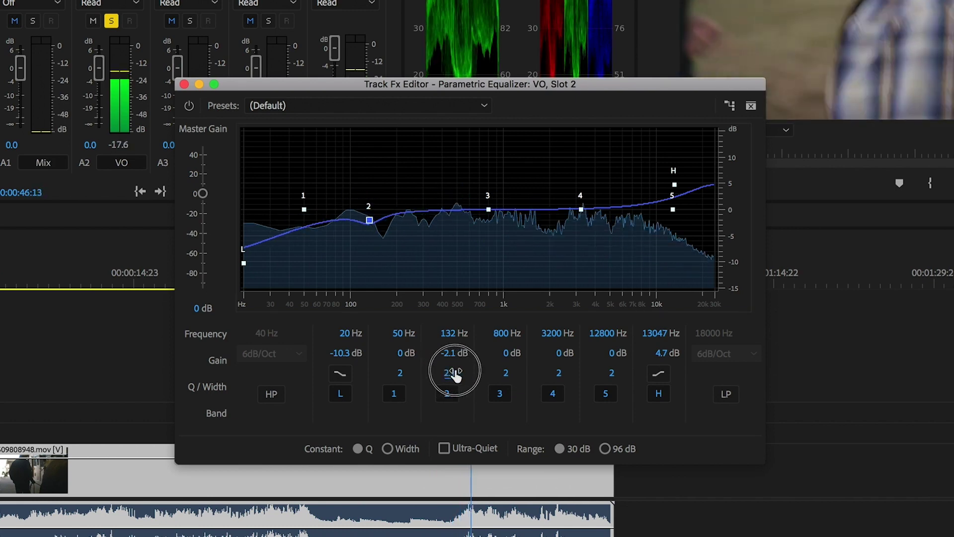
drag(488, 209, 489, 217)
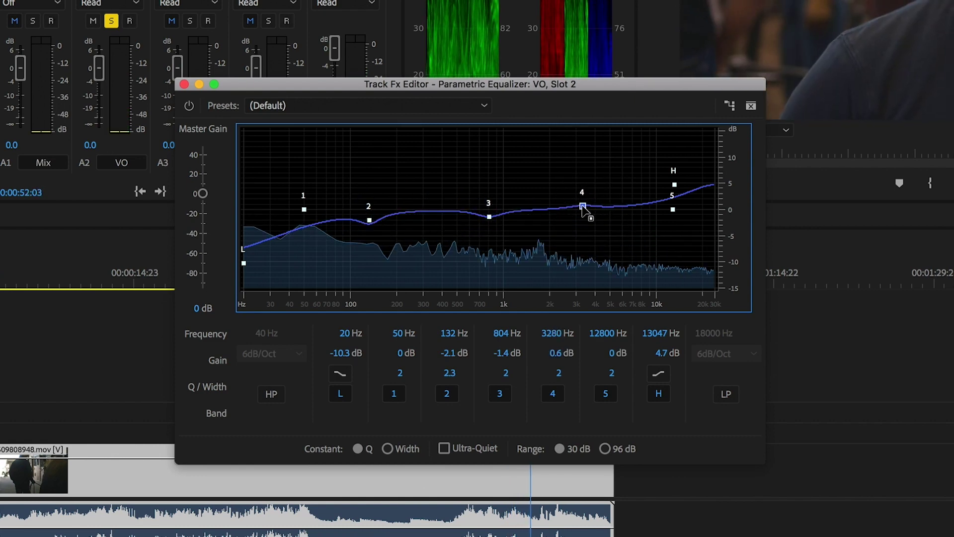
Step: Deepen band 2's cut to about -5 dB, comparing against the bypassed equalizer
click(42, 282)
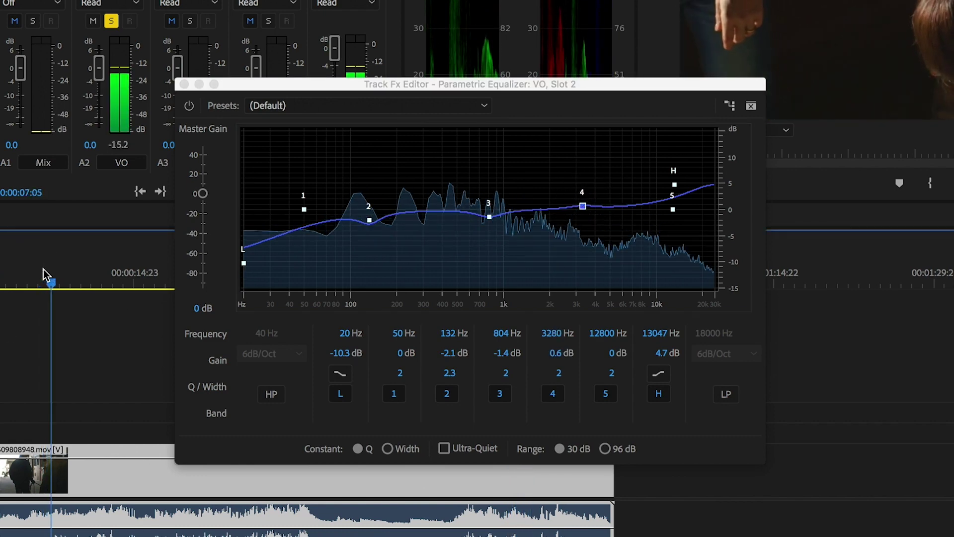
click(189, 108)
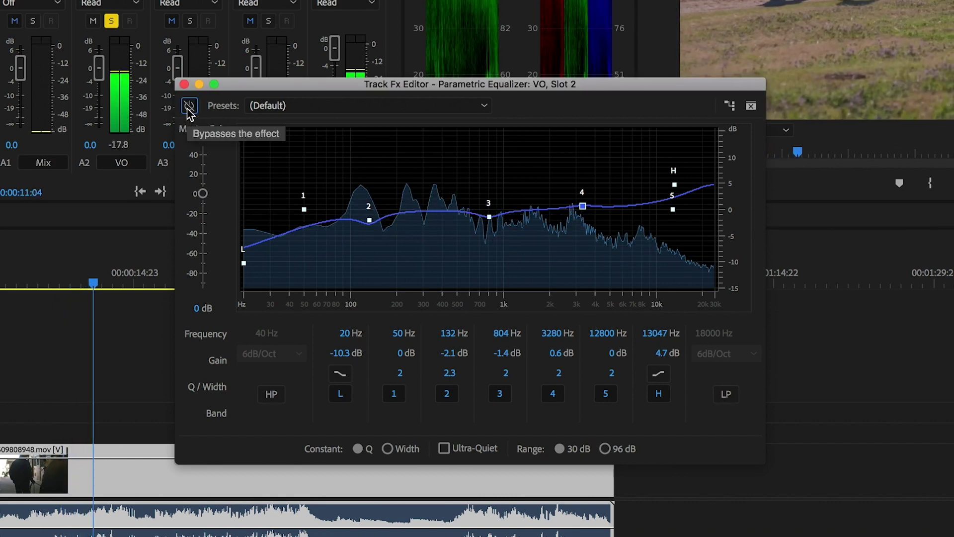
click(189, 106)
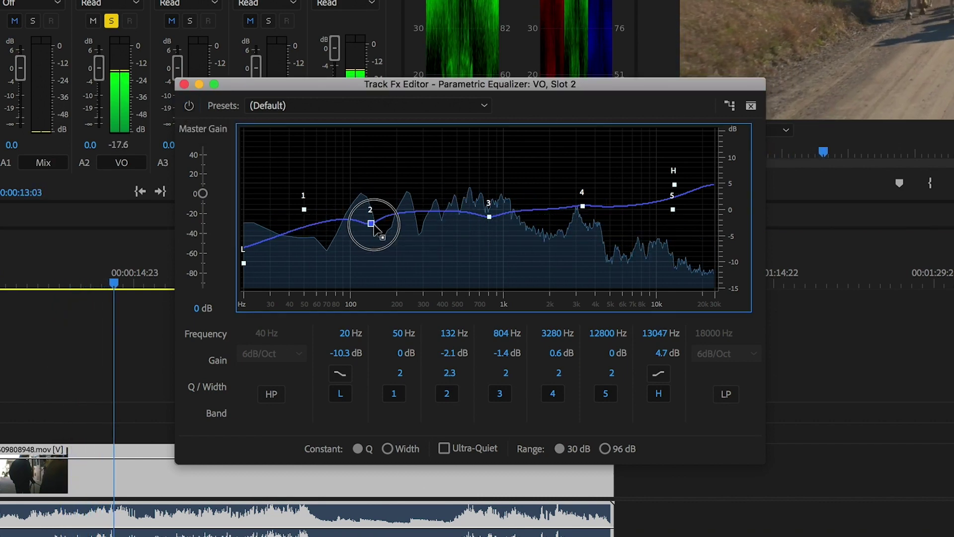
drag(370, 222, 385, 232)
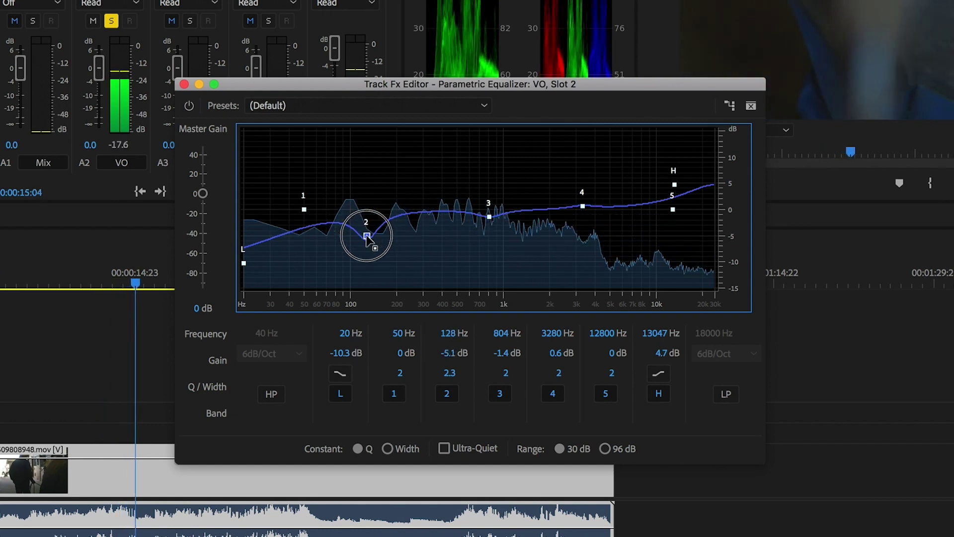
click(189, 106)
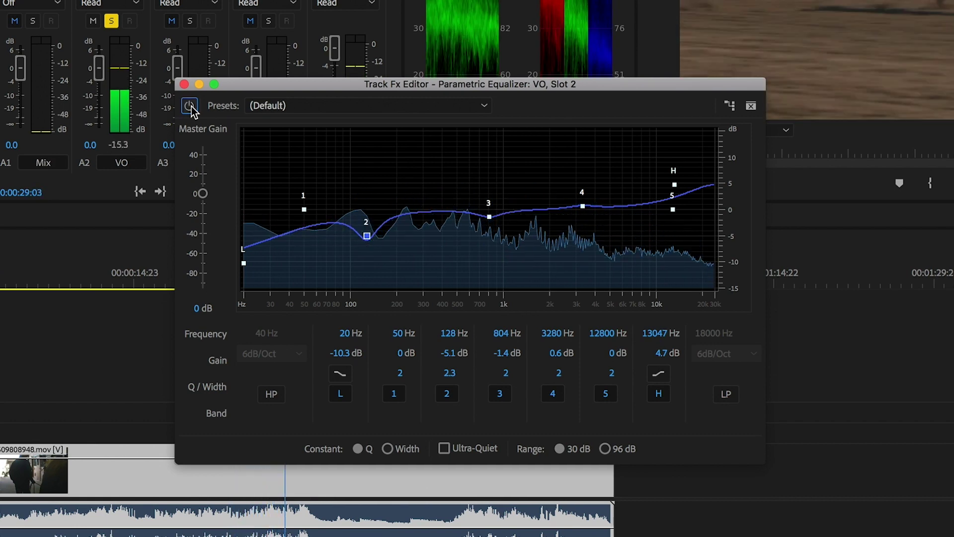
click(190, 106)
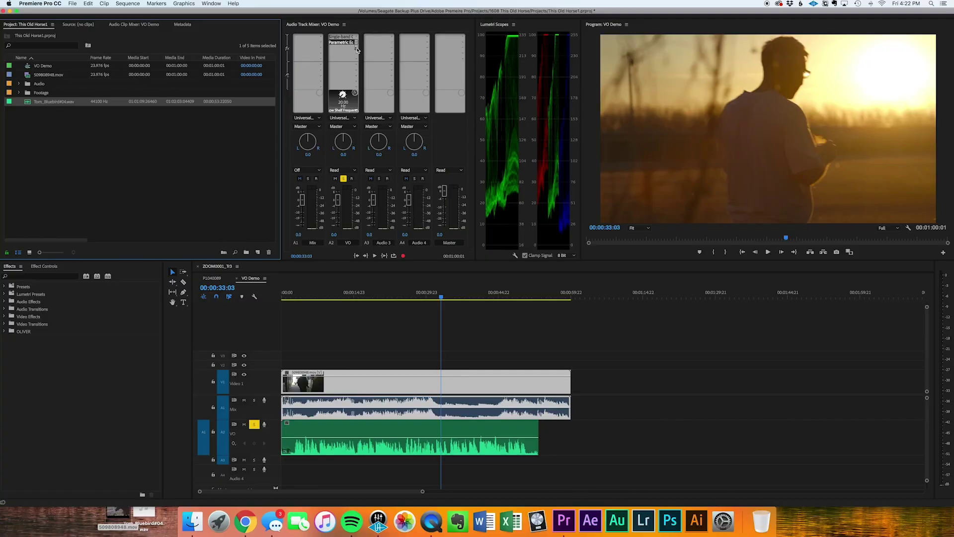
Step: Add a Hard Limiter to the VO track's third effect slot and open its editor
click(356, 48)
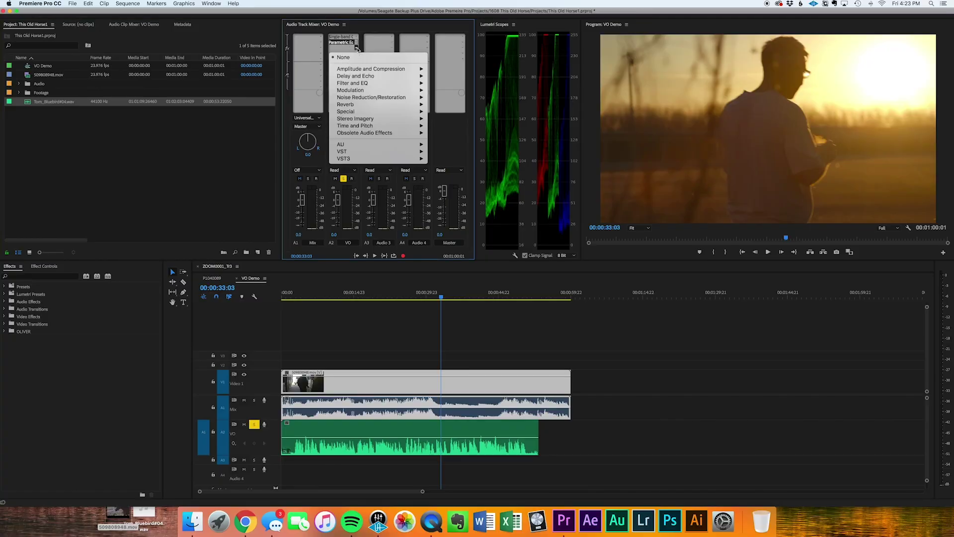
mouse_move(364, 72)
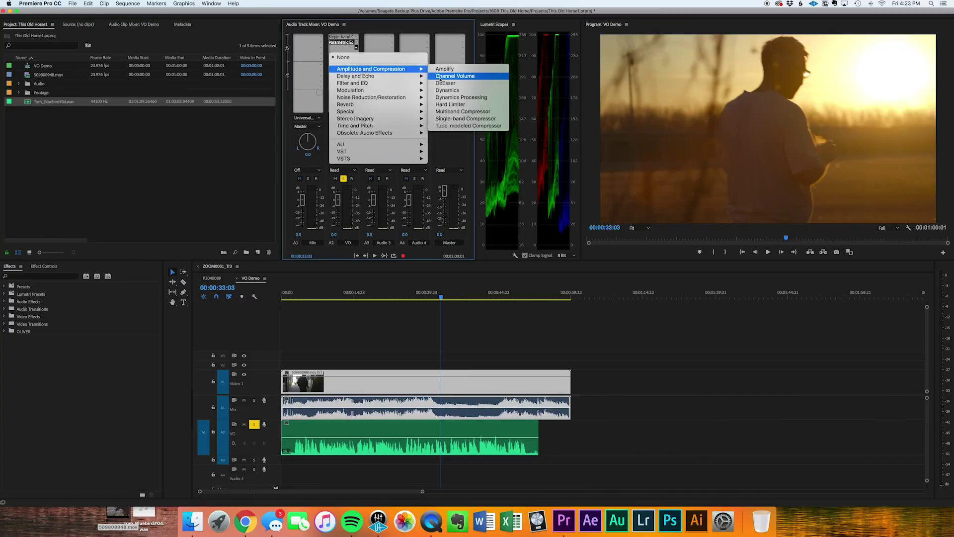
click(462, 105)
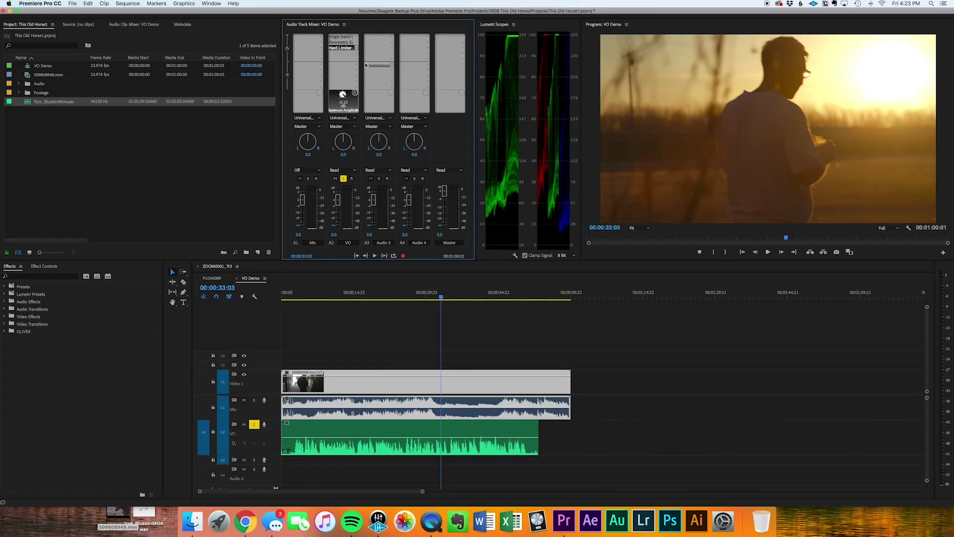
double_click(345, 49)
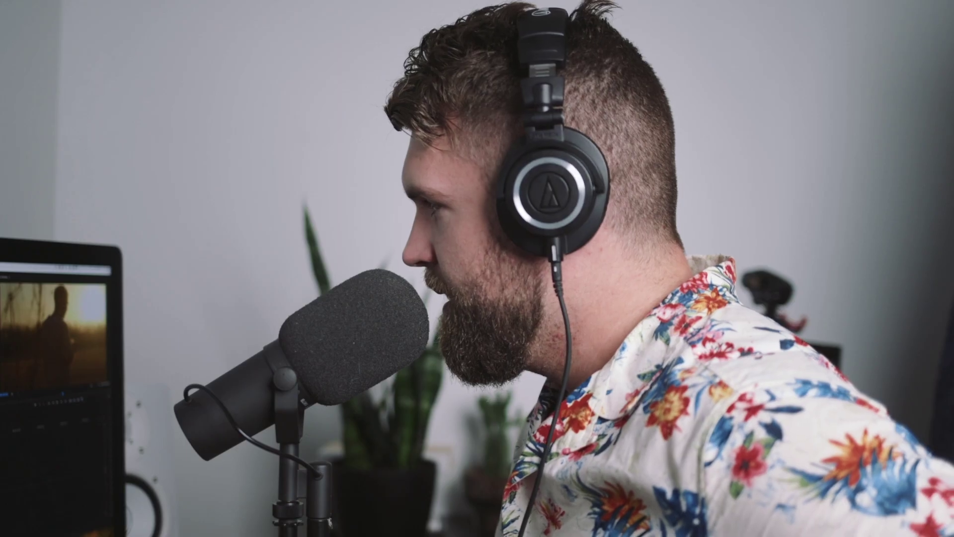
Step: Set the hard limiter's maximum amplitude to -1.0 dB and Input Boost to 12.0 dB
key(Return)
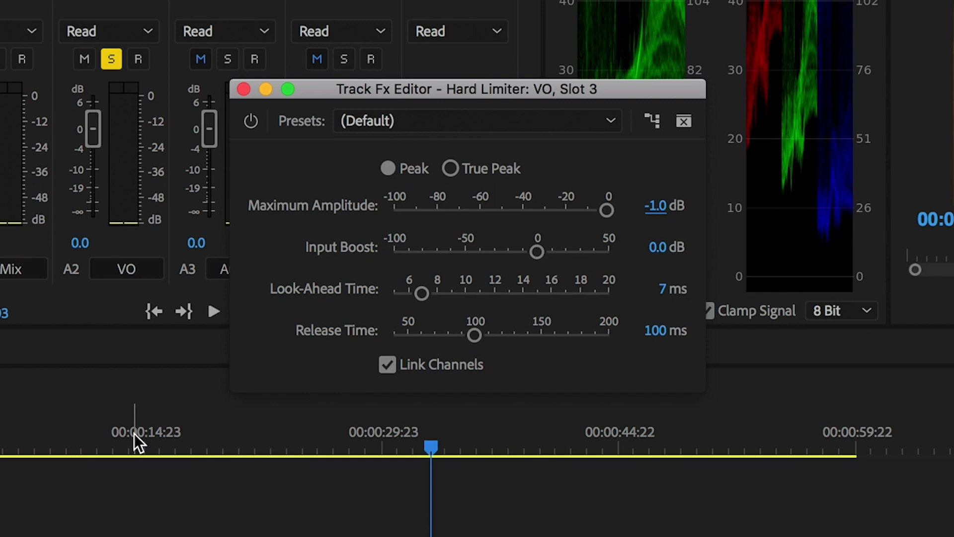
click(139, 437)
key(space)
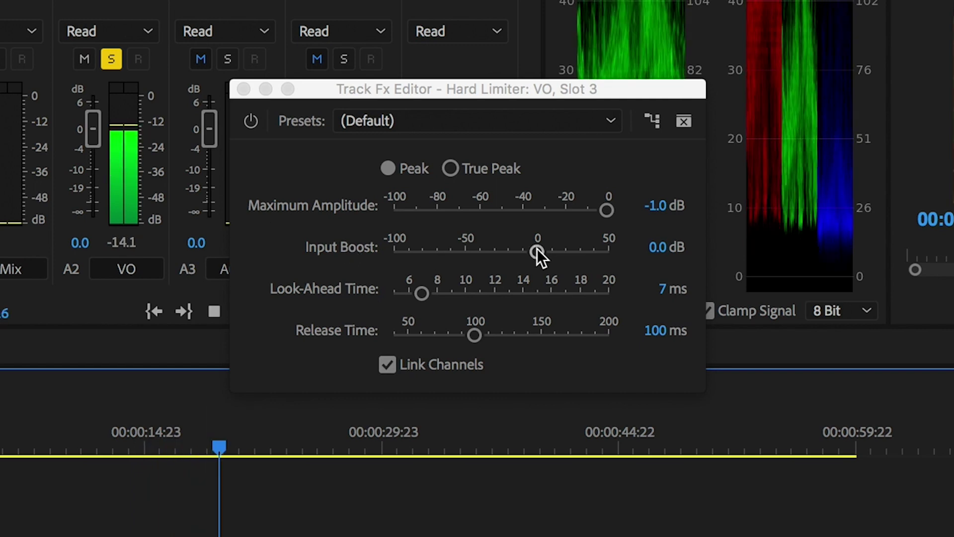
drag(541, 248, 558, 248)
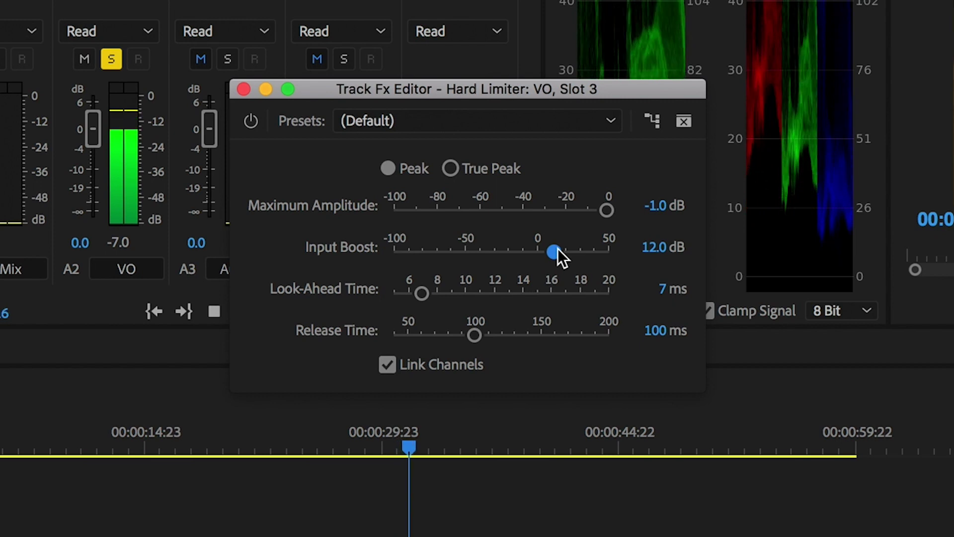
key(space)
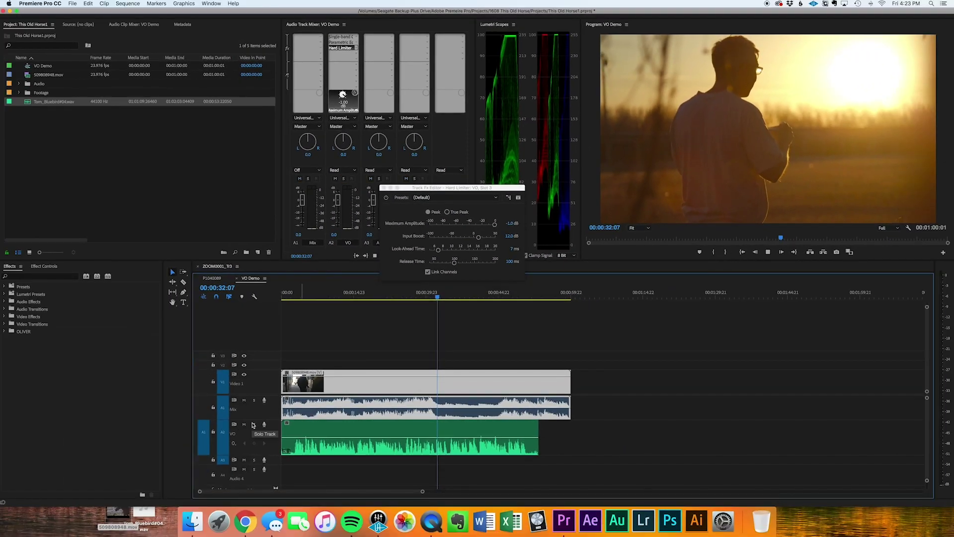
Step: Raise the Mix clip's volume to 0.00 dB during playback, then cue the playhead near 32 seconds
key(space)
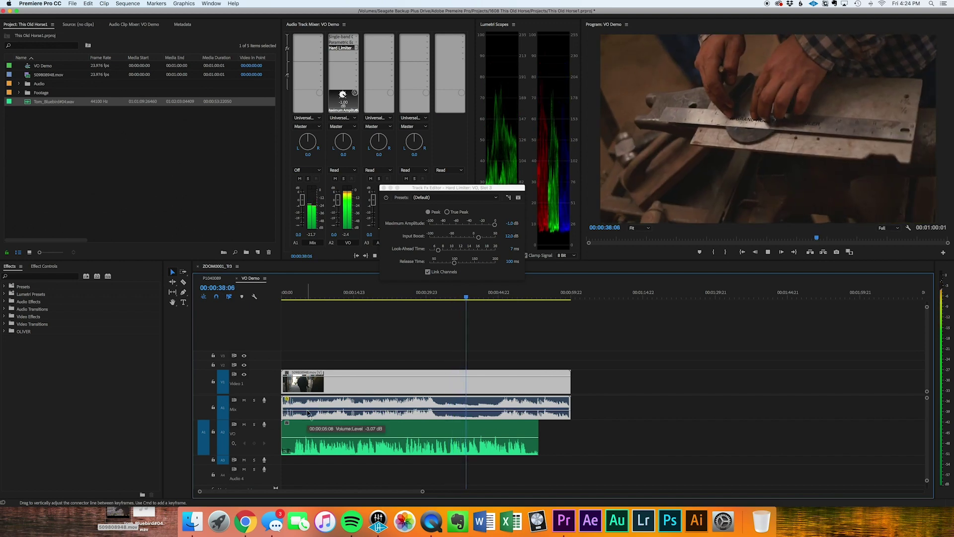
drag(308, 413, 309, 411)
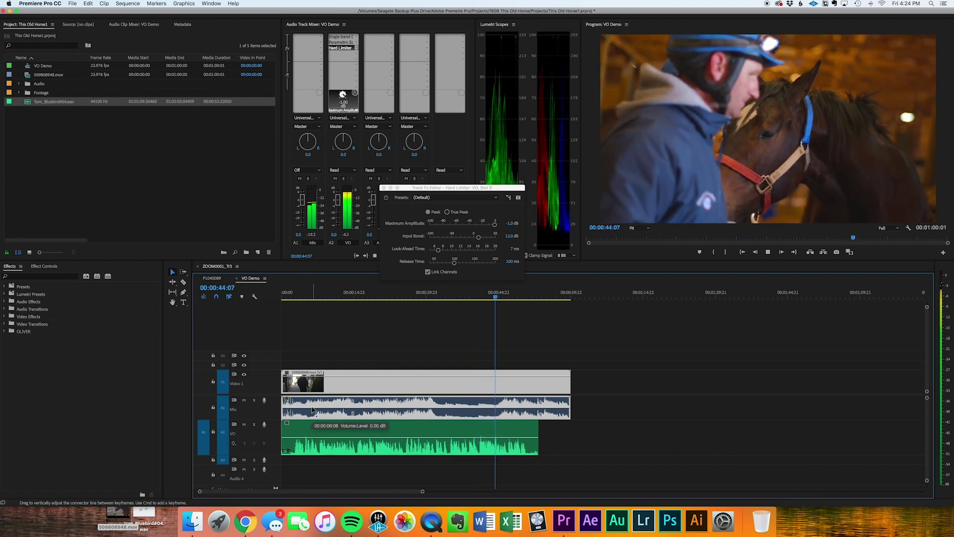
key(space)
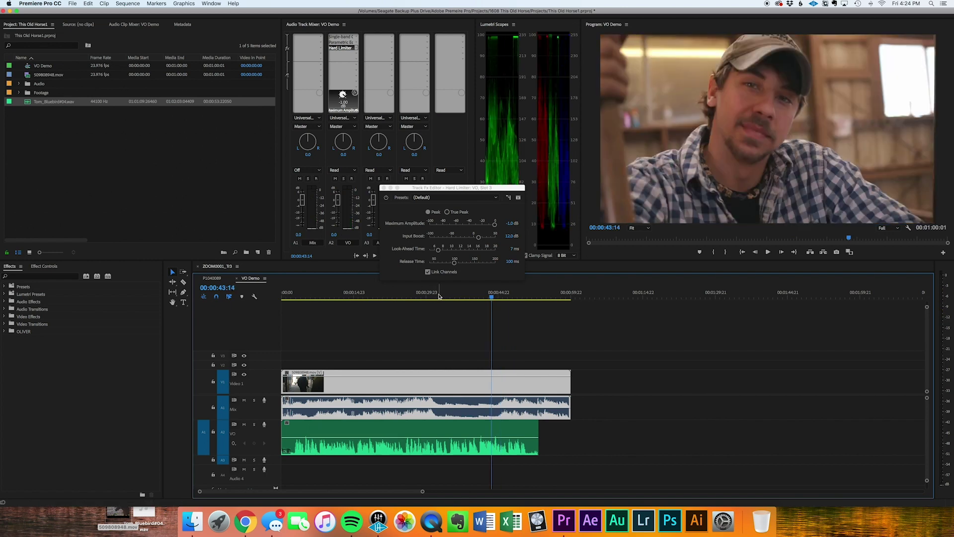
click(439, 296)
Step: Review the VO compressor, parametric EQ and hard limiter settings, then play the voice-over
double_click(341, 37)
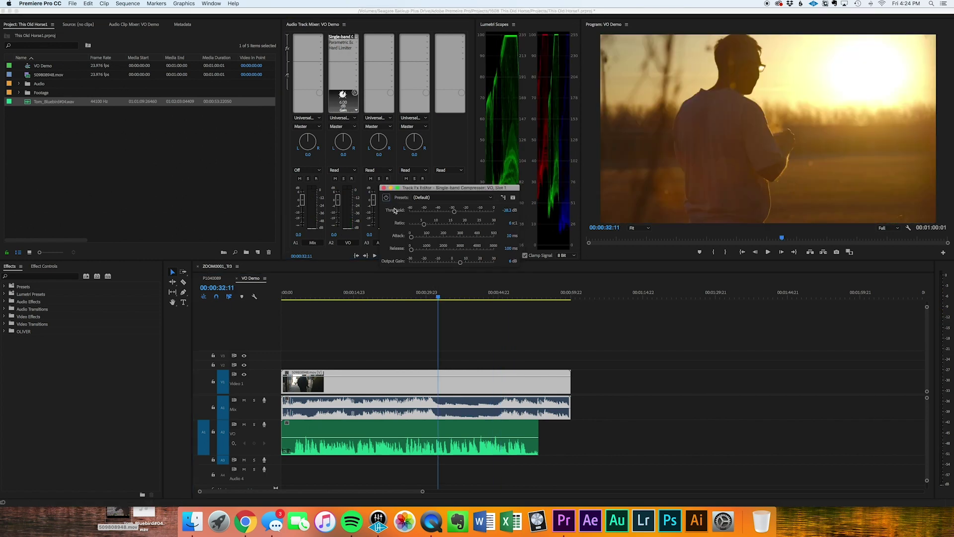
double_click(330, 42)
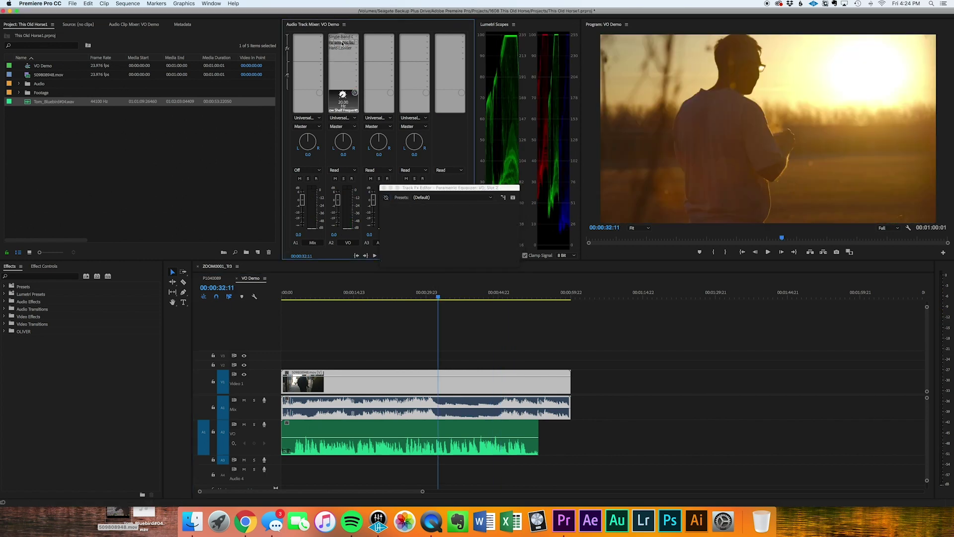
double_click(336, 48)
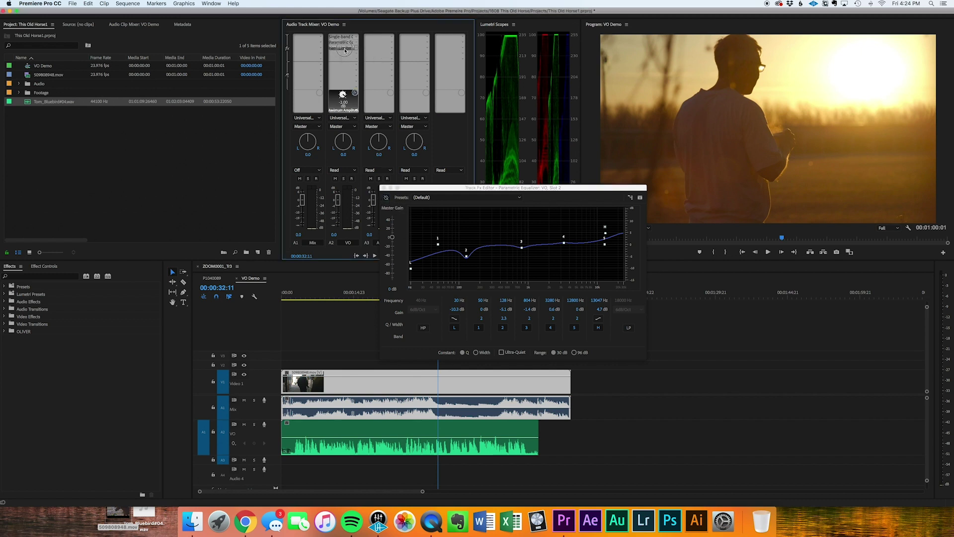
click(436, 296)
key(space)
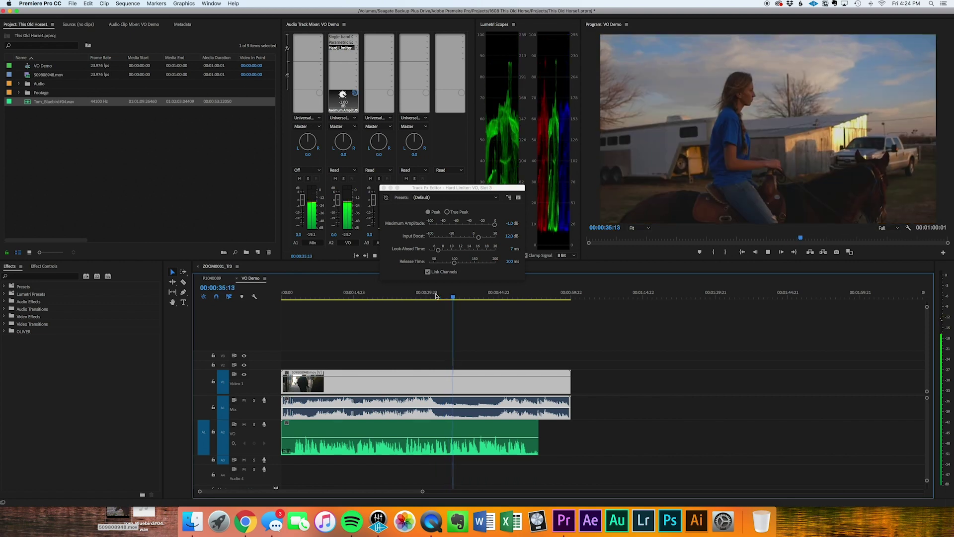
Step: Bypass the Hard Limiter and replay the voice-over from about 32 seconds to compare
click(387, 198)
click(345, 40)
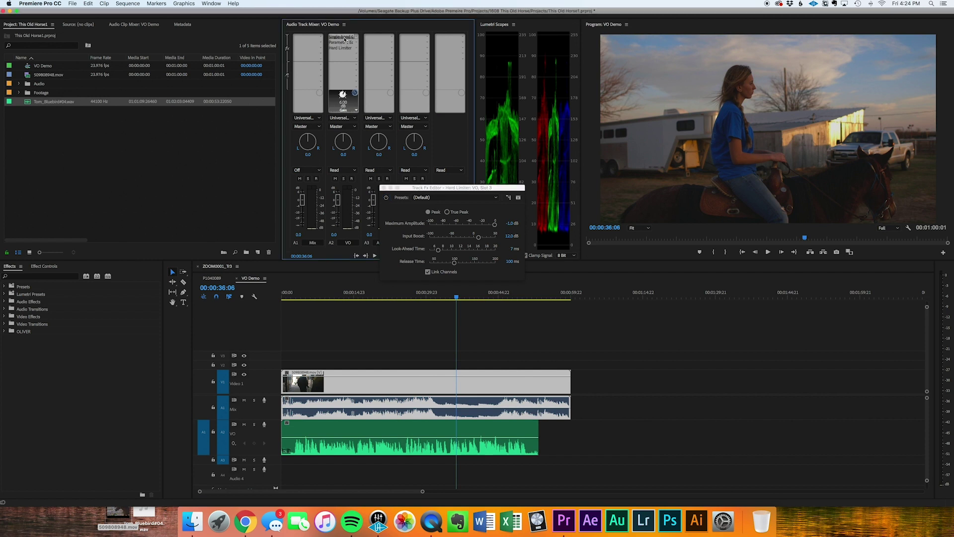
click(437, 297)
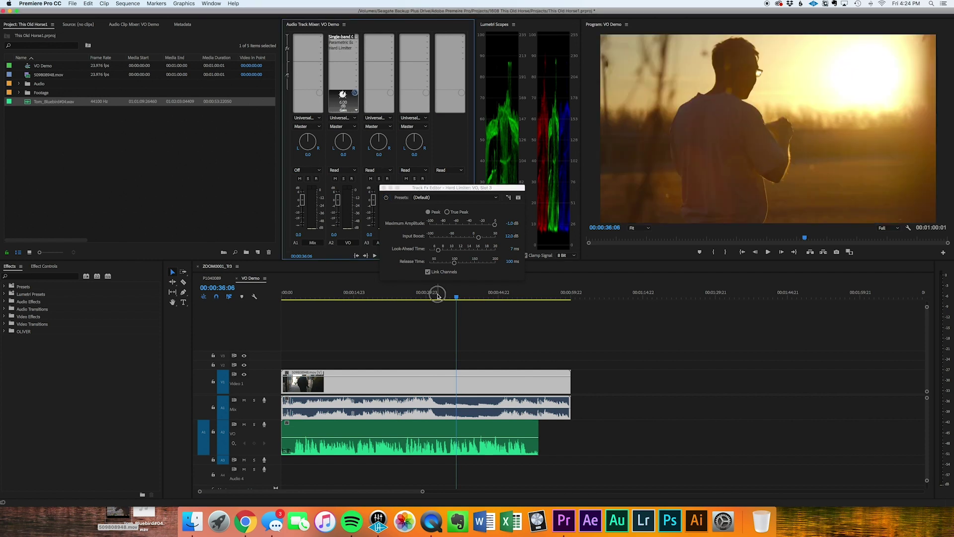
key(space)
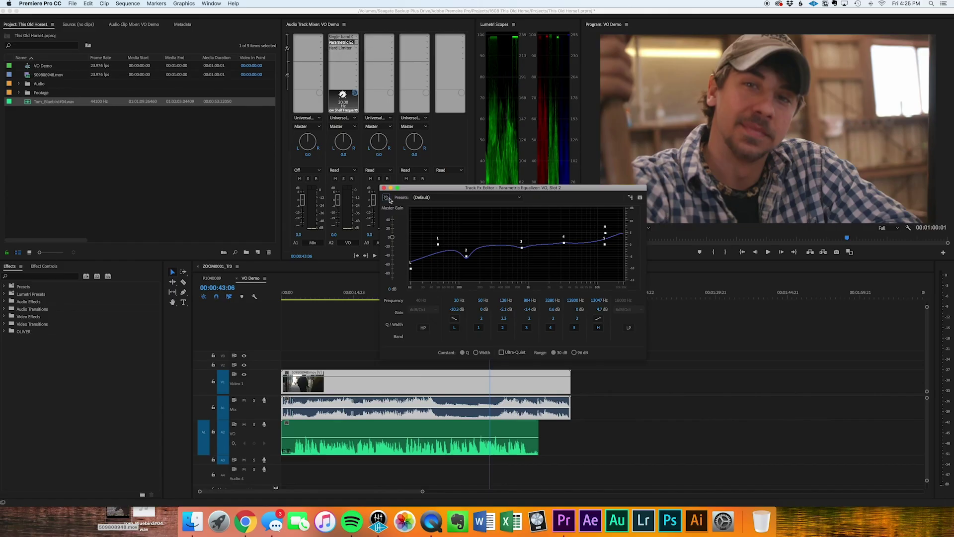
Step: Move the Parametric EQ editor up and right, then play the voice-over to show its live spectrum
drag(438, 185, 469, 159)
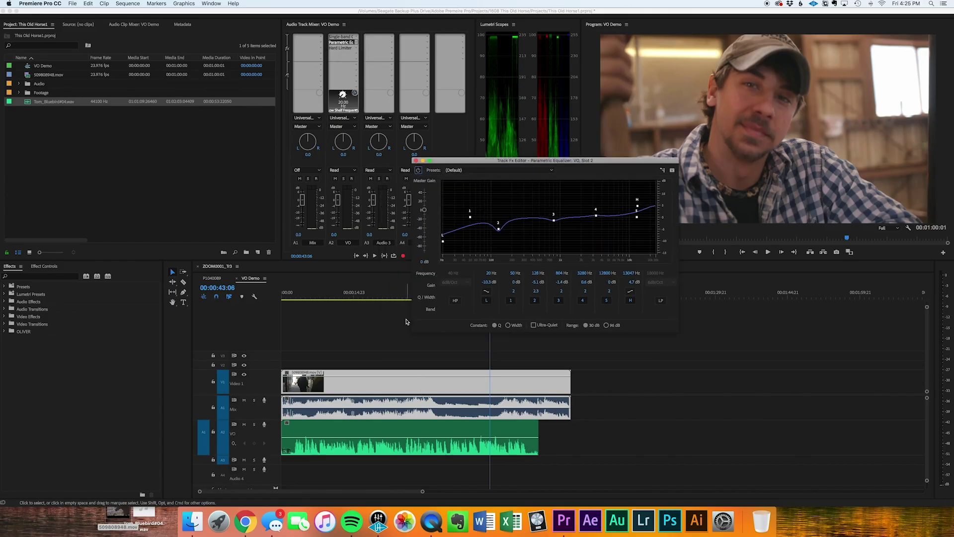
click(407, 298)
key(space)
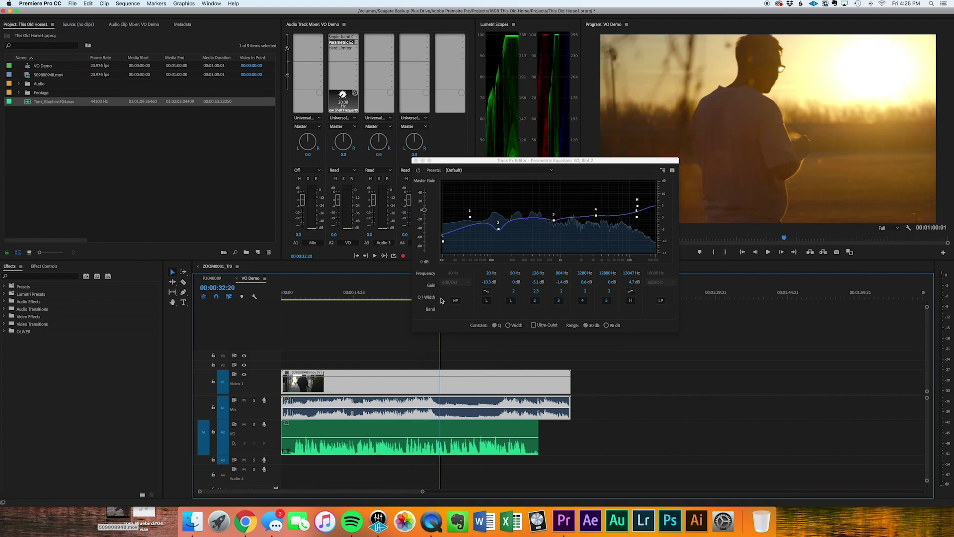